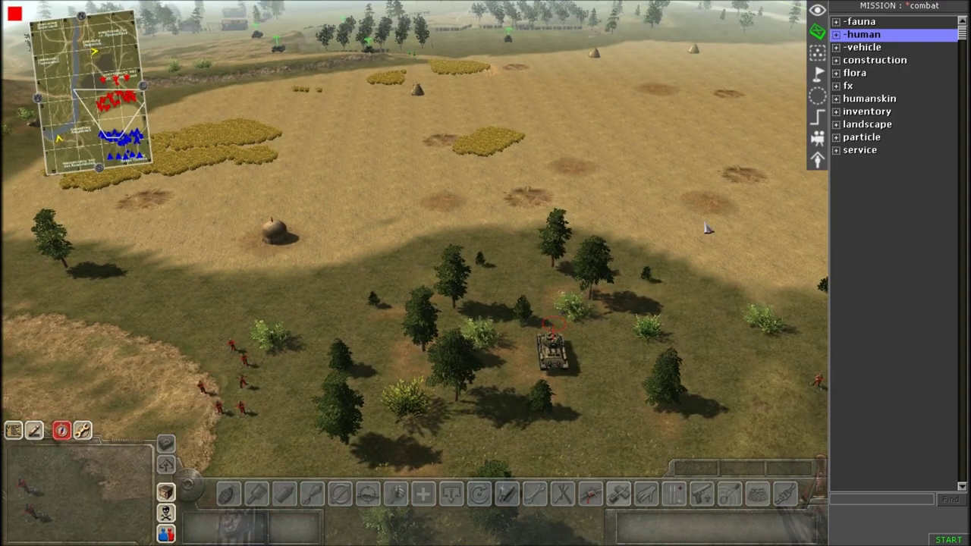
# Switch to the camera editing mode and add a new camera sequence named "start"
pyautogui.click(818, 140)
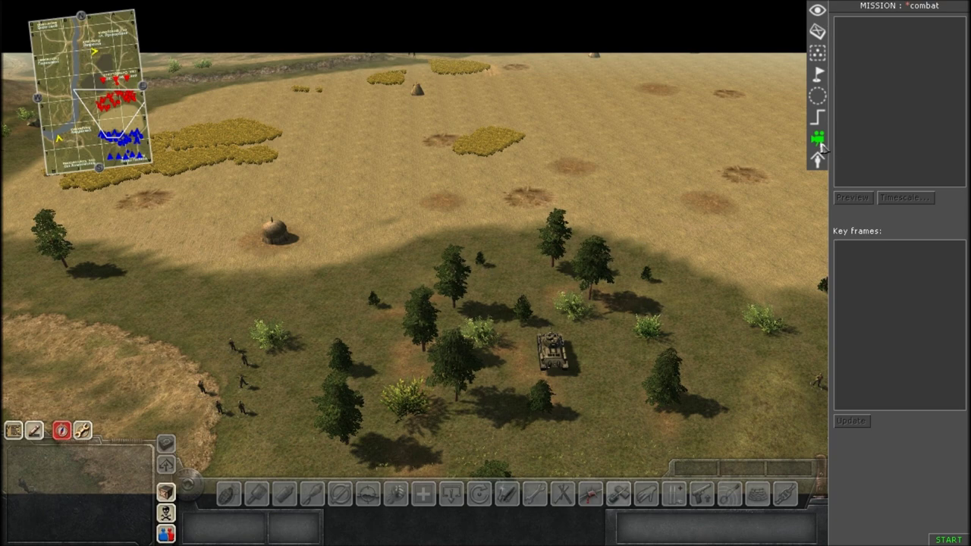
pyautogui.moveTo(758, 197); pyautogui.dragTo(573, 279, button='middle')
pyautogui.moveTo(827, 241); pyautogui.dragTo(613, 278, button='middle')
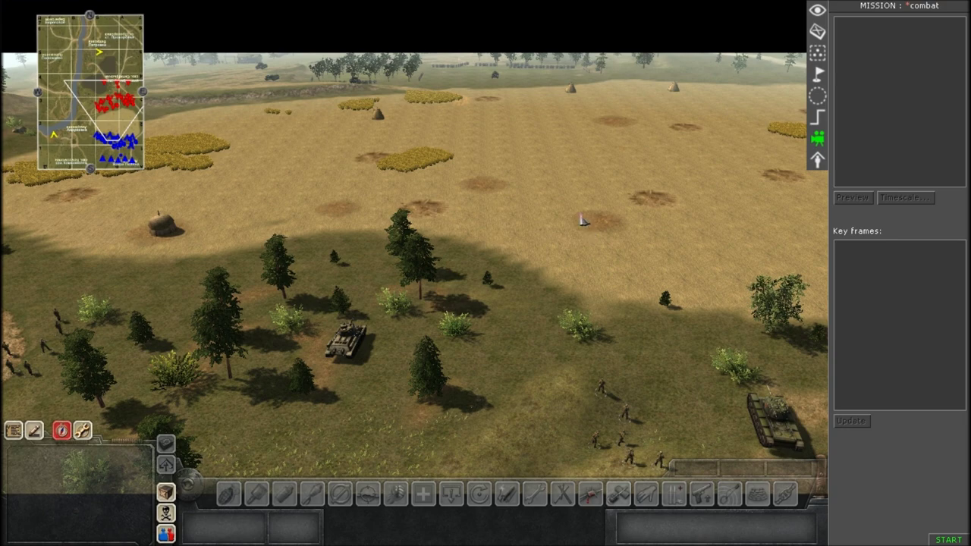
pyautogui.moveTo(582, 219); pyautogui.dragTo(593, 260, button='middle')
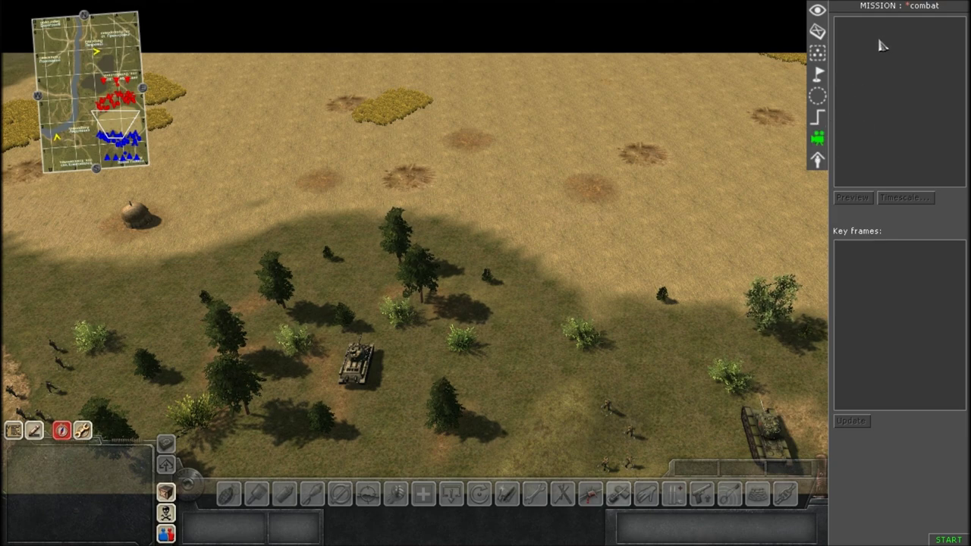
pyautogui.moveTo(876, 5)
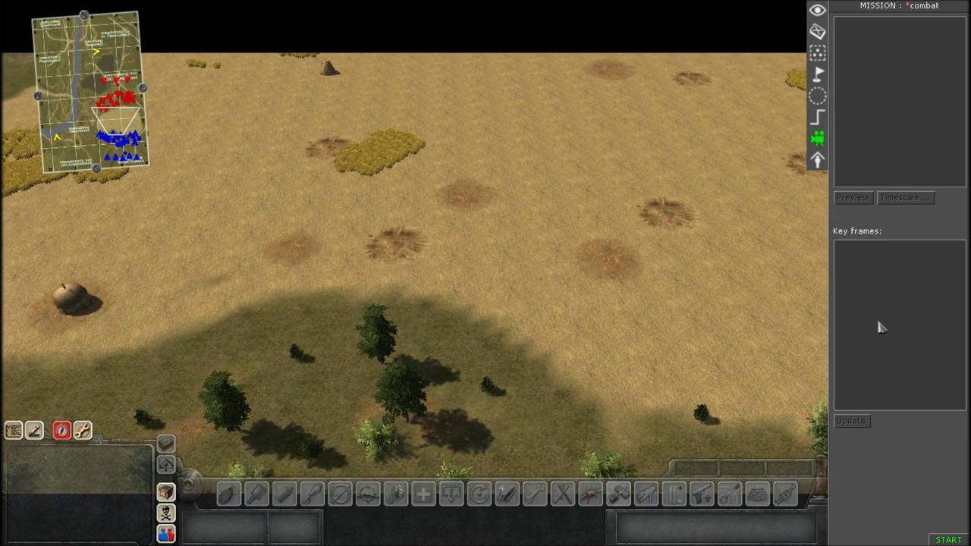
pyautogui.rightClick(889, 74)
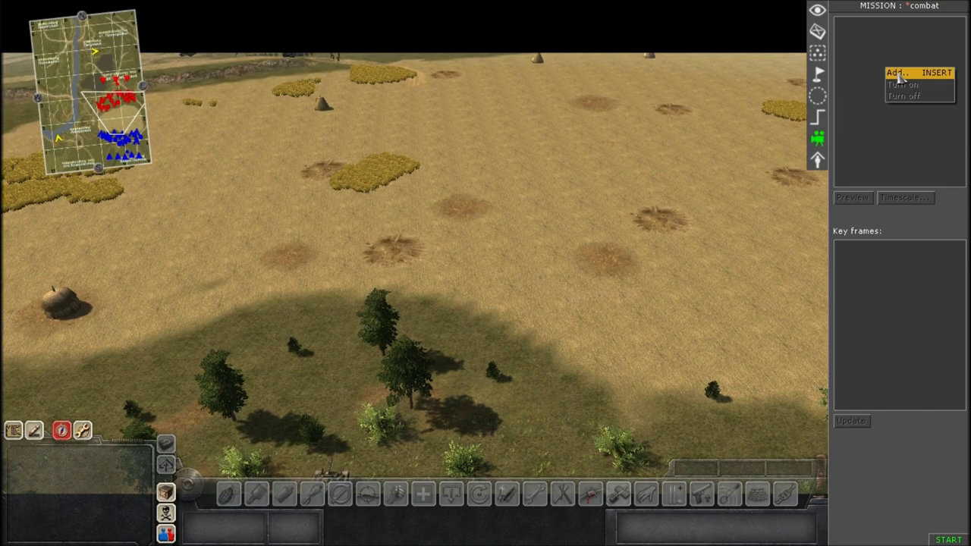
pyautogui.click(898, 73)
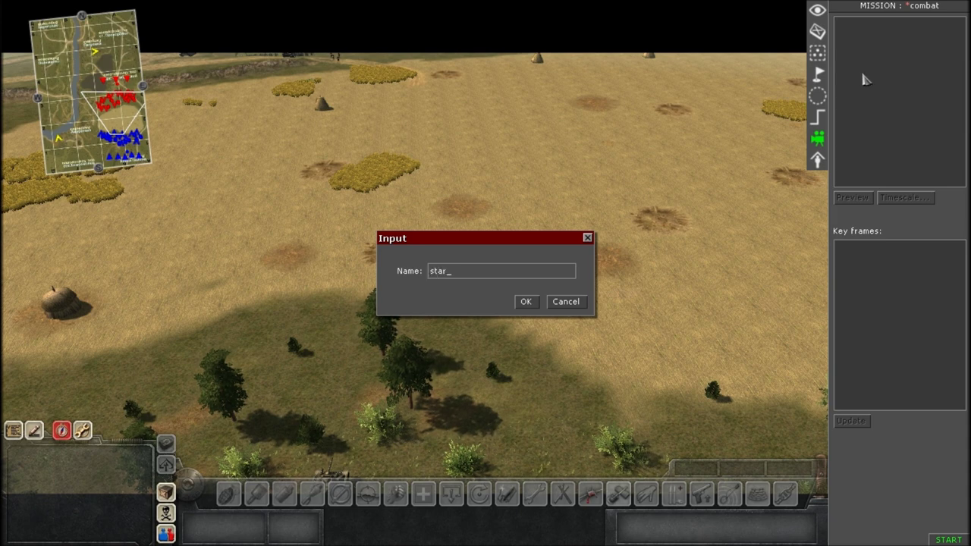
pyautogui.press('Return')
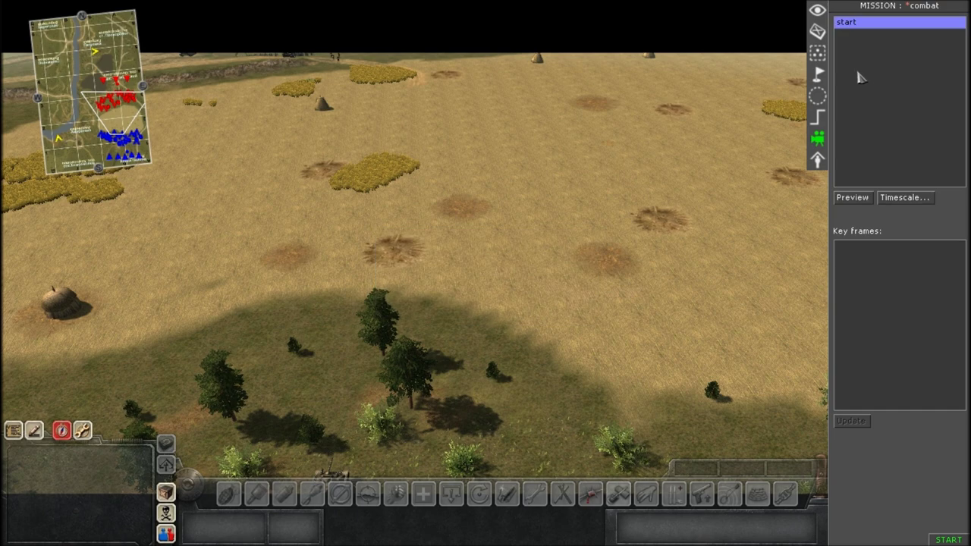
# Frame the length of the wheat field with the tree-covered edge alongside and add the start camera's first key frame there
pyautogui.moveTo(645, 135); pyautogui.dragTo(561, 135, button='middle')
pyautogui.moveTo(551, 200); pyautogui.dragTo(616, 218, button='middle')
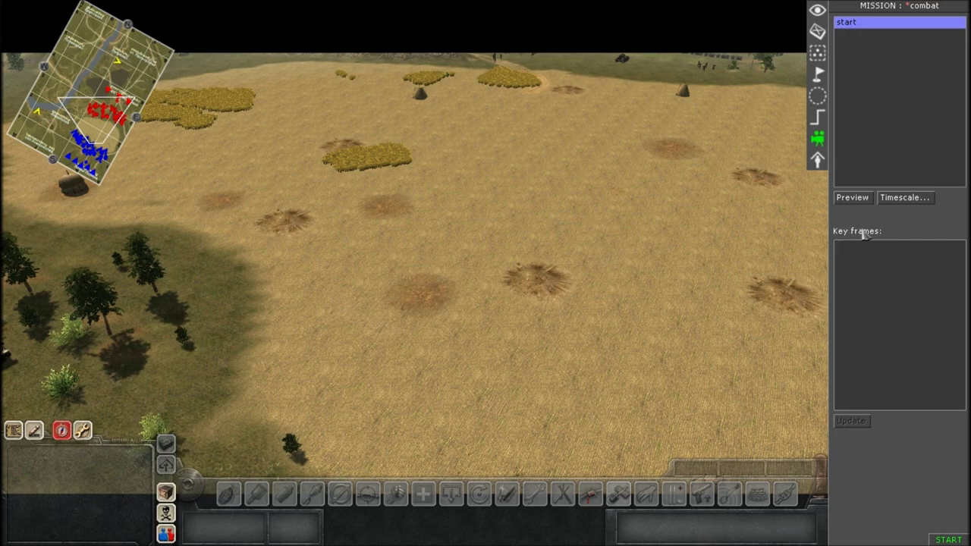
pyautogui.moveTo(702, 265); pyautogui.dragTo(592, 260, button='middle')
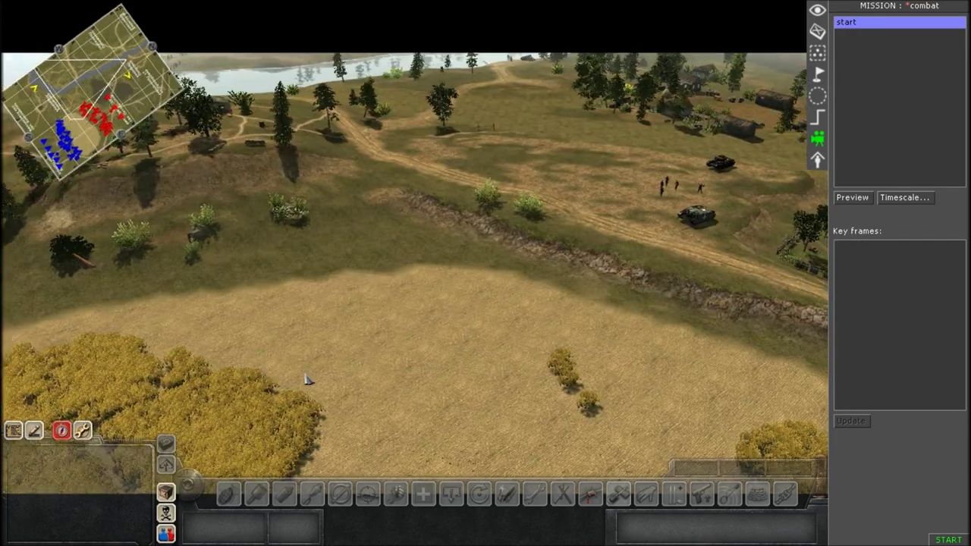
pyautogui.moveTo(308, 379); pyautogui.dragTo(454, 363, button='middle')
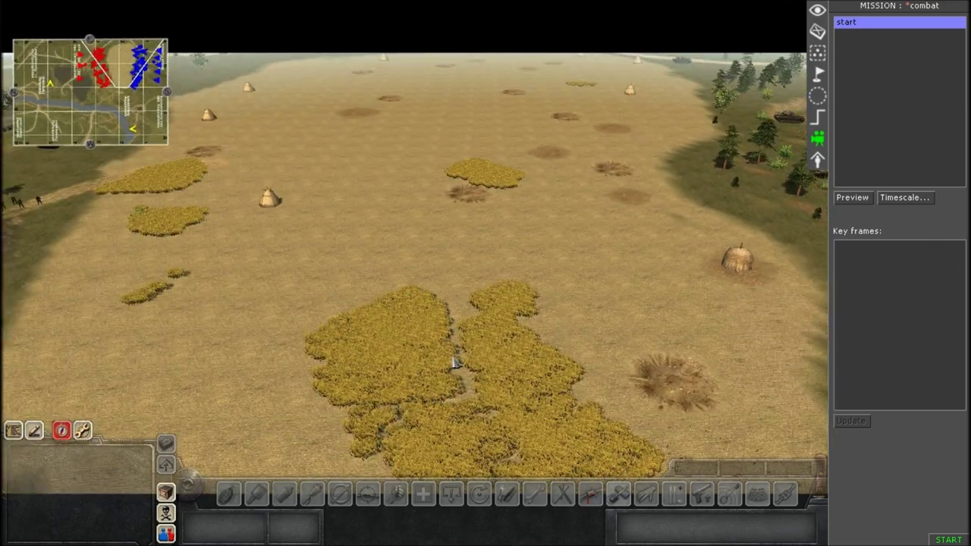
pyautogui.moveTo(458, 317); pyautogui.dragTo(522, 175, button='middle')
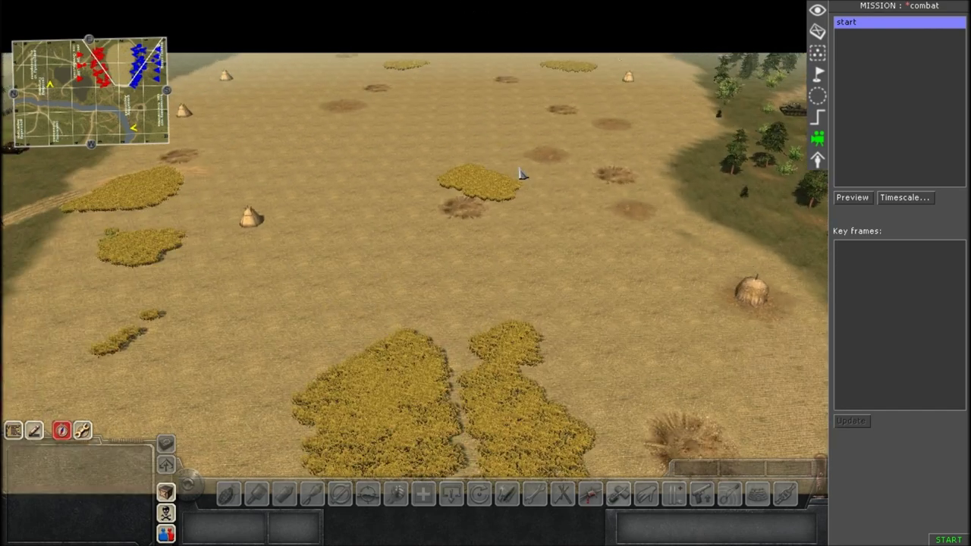
pyautogui.rightClick(883, 284)
pyautogui.click(903, 293)
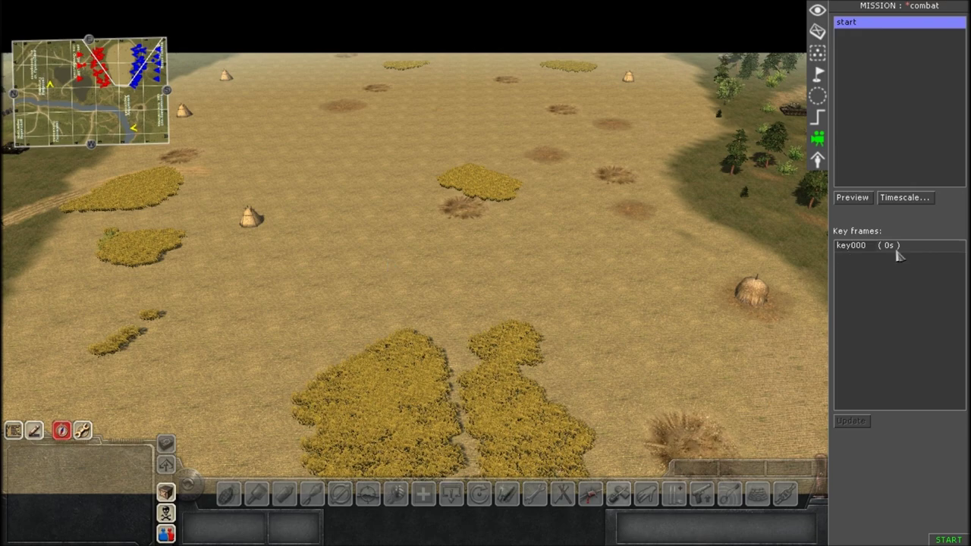
# Look around the field from other angles and recall the first key frame's stored camera view
pyautogui.moveTo(427, 337); pyautogui.dragTo(581, 18, button='middle')
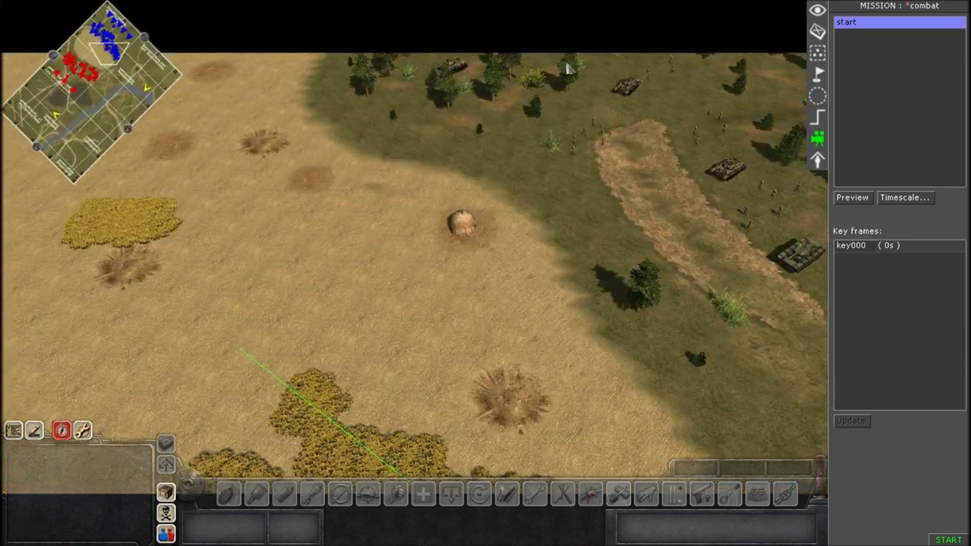
pyautogui.moveTo(542, 301); pyautogui.dragTo(341, 280, button='middle')
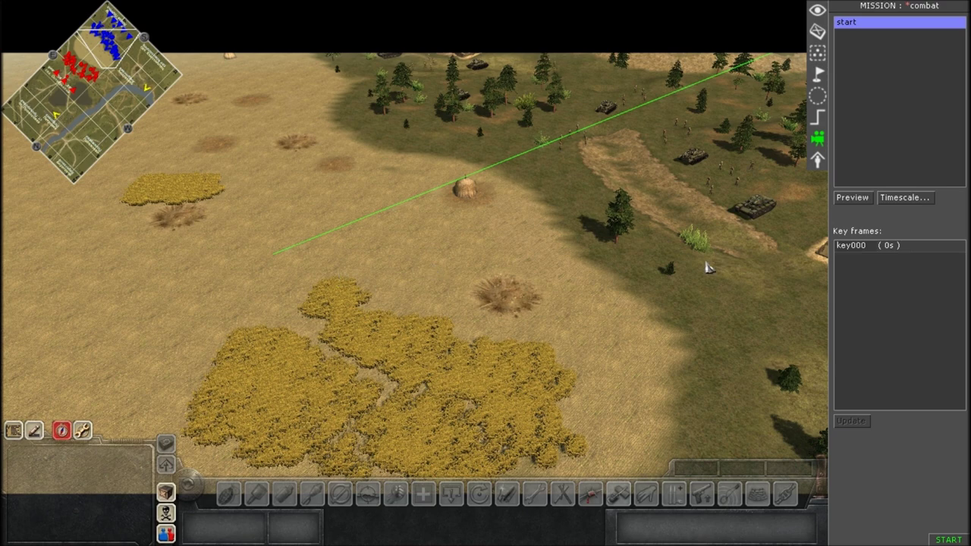
pyautogui.moveTo(599, 256)
pyautogui.mouseDown(button='middle')
pyautogui.moveTo(546, 254)
pyautogui.moveTo(604, 254)
pyautogui.mouseUp(button='middle')
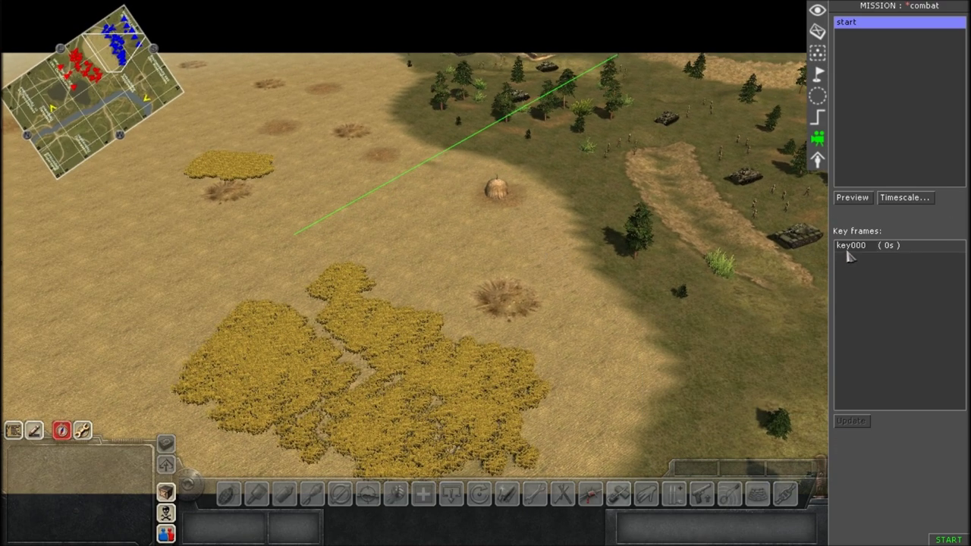
pyautogui.moveTo(597, 276); pyautogui.dragTo(811, 258, button='middle')
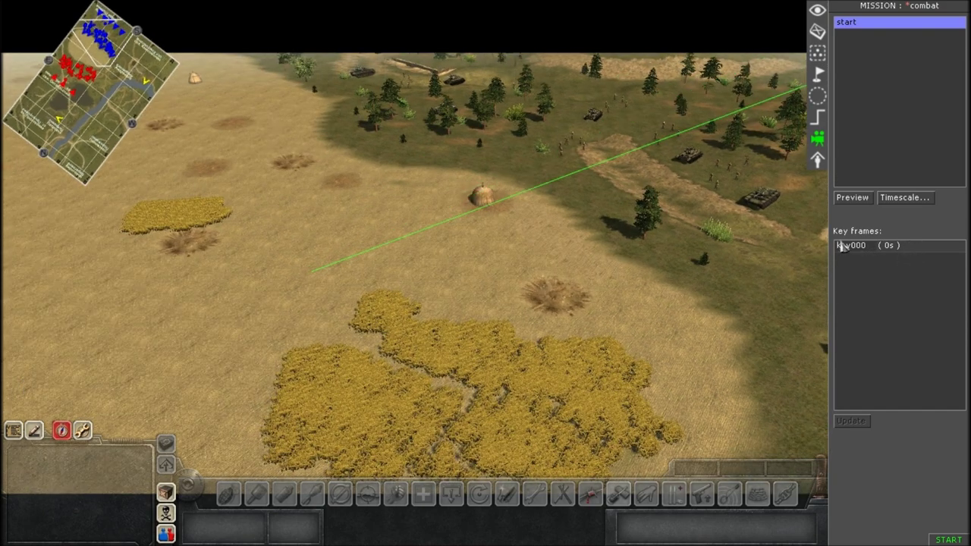
pyautogui.click(853, 251)
pyautogui.moveTo(594, 293); pyautogui.dragTo(640, 274, button='middle')
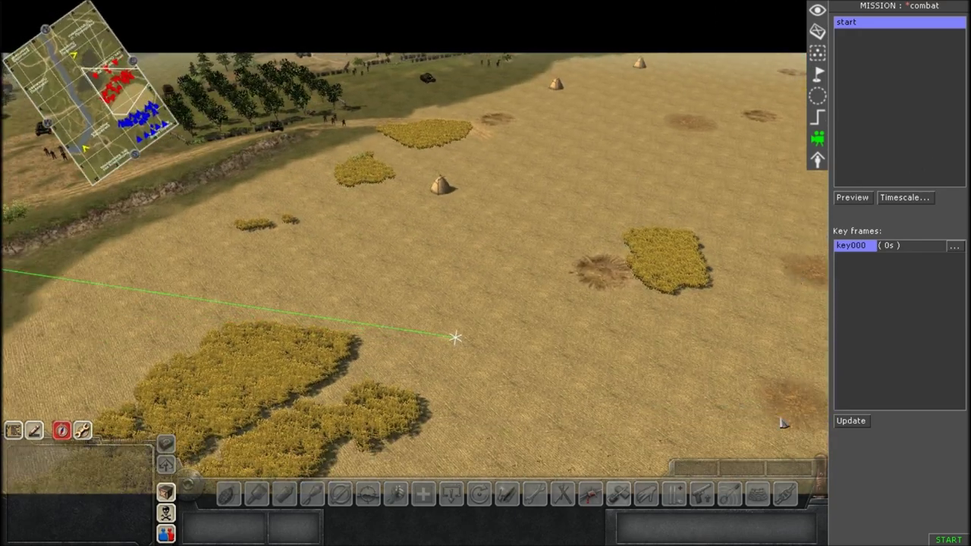
pyautogui.moveTo(793, 281); pyautogui.dragTo(763, 338, button='middle')
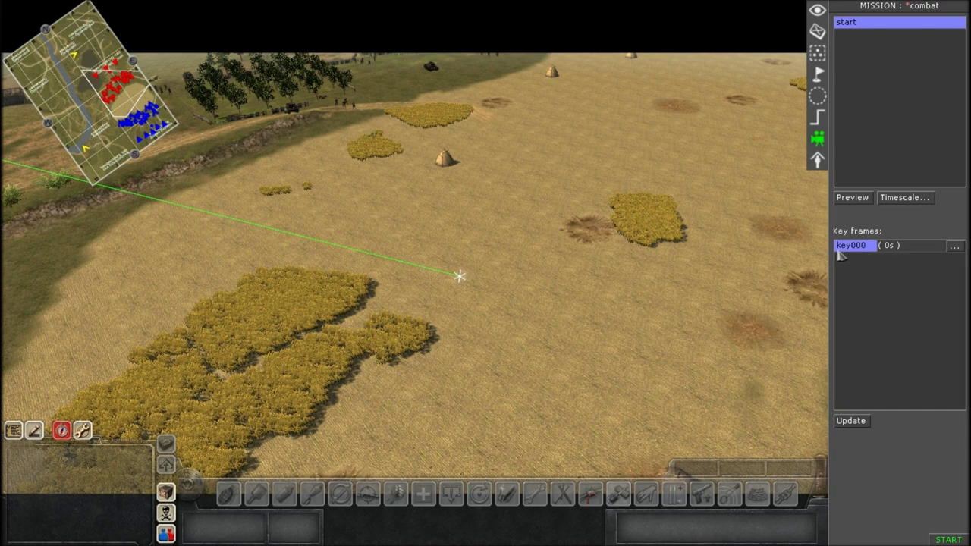
pyautogui.moveTo(674, 310); pyautogui.dragTo(629, 304, button='middle')
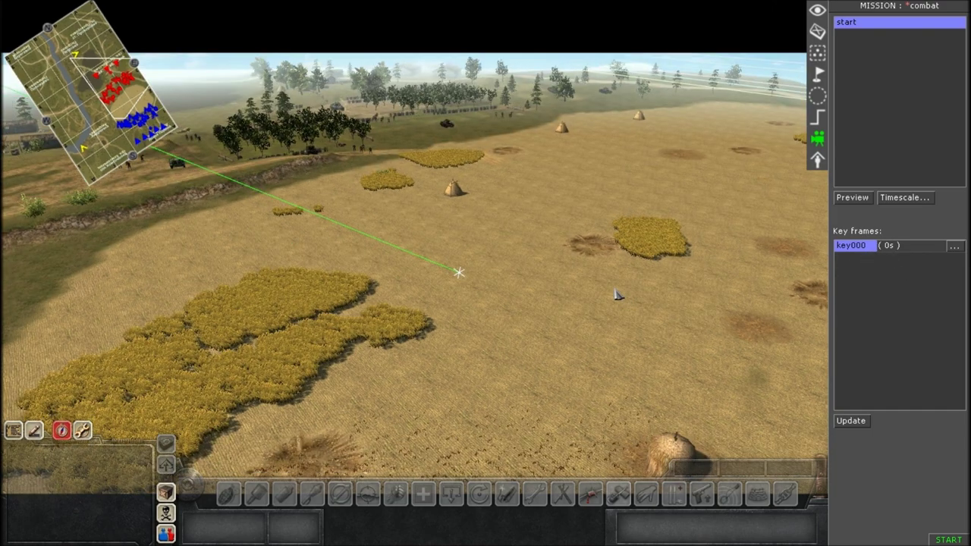
pyautogui.click(850, 253)
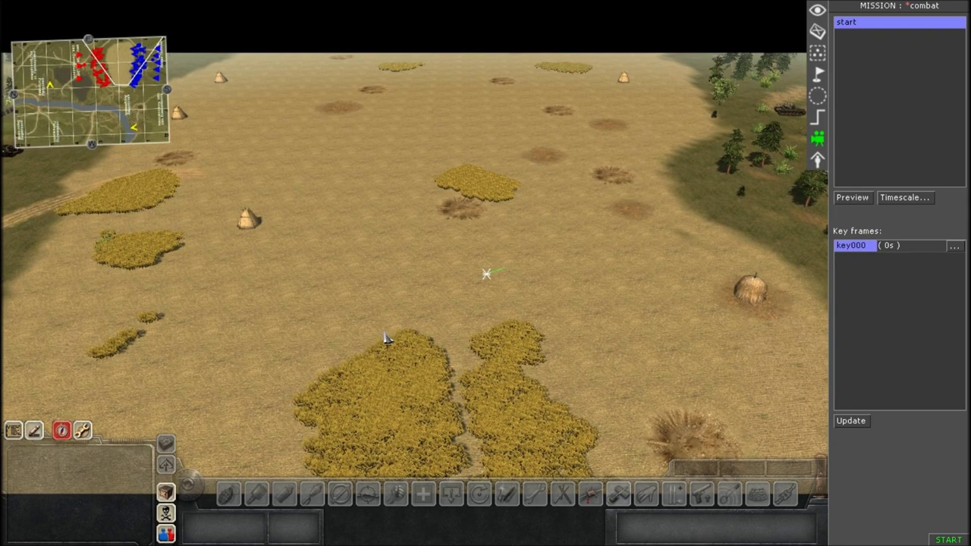
# Reframe the view along the field with the horizon in sight and update the first key frame to it
pyautogui.moveTo(486, 274); pyautogui.dragTo(371, 288, button='middle')
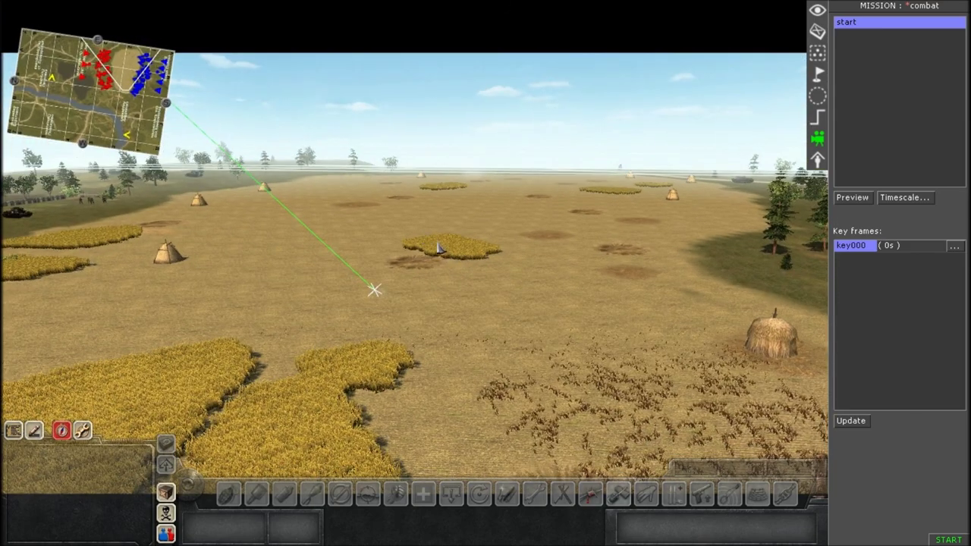
pyautogui.moveTo(439, 249); pyautogui.dragTo(455, 262, button='middle')
pyautogui.click(850, 422)
pyautogui.moveTo(495, 294); pyautogui.dragTo(524, 200, button='middle')
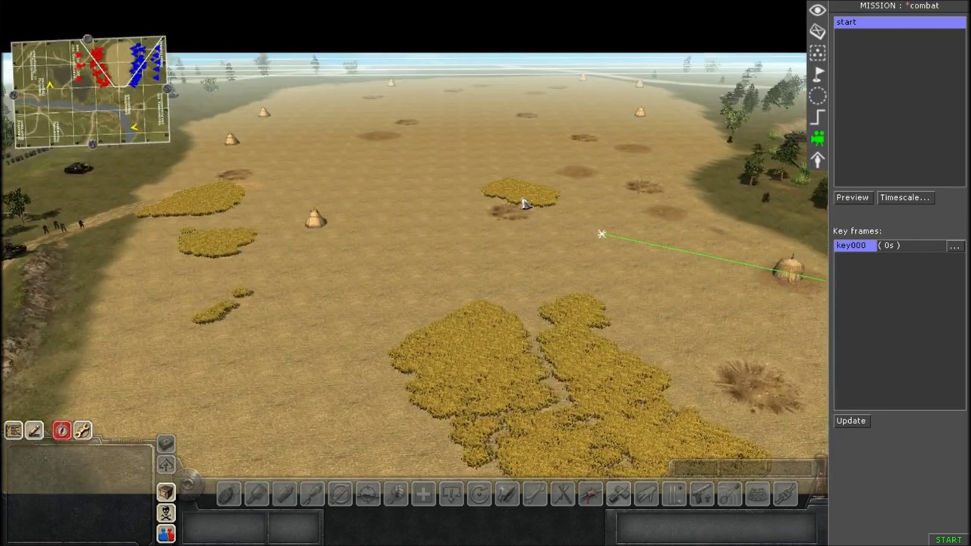
pyautogui.click(876, 277)
pyautogui.click(856, 247)
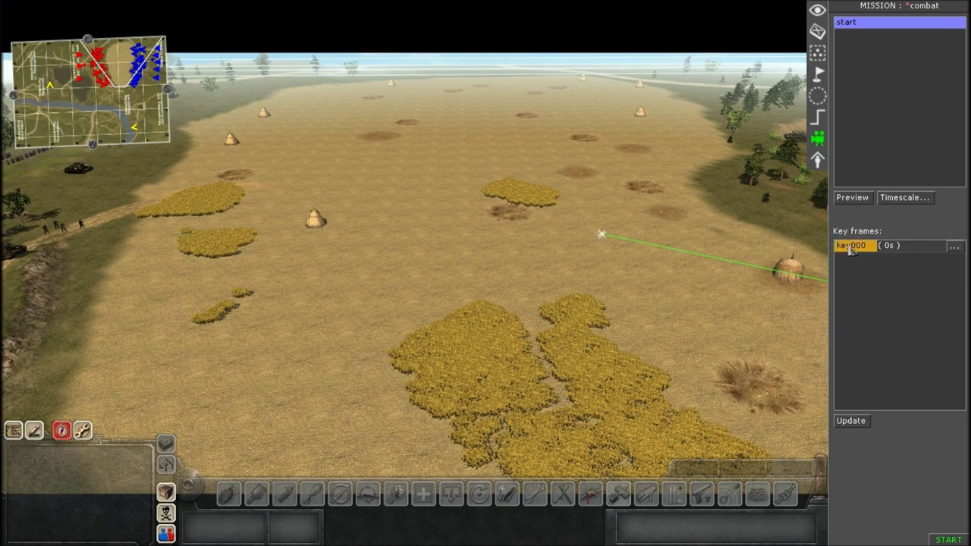
pyautogui.click(857, 421)
# Check the updated first key frame by turning the camera away and recalling its stored view
pyautogui.moveTo(678, 336); pyautogui.dragTo(613, 278, button='middle')
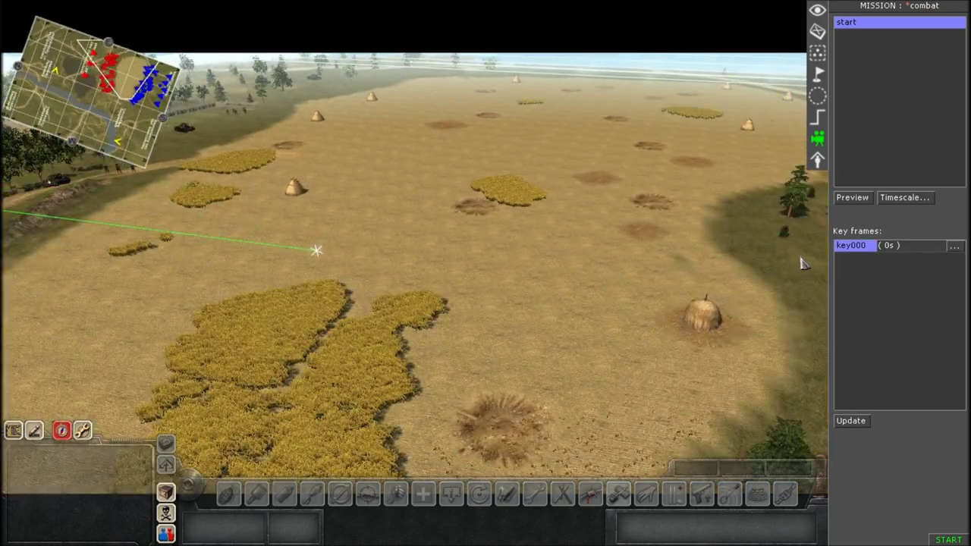
pyautogui.moveTo(802, 262); pyautogui.dragTo(677, 299, button='middle')
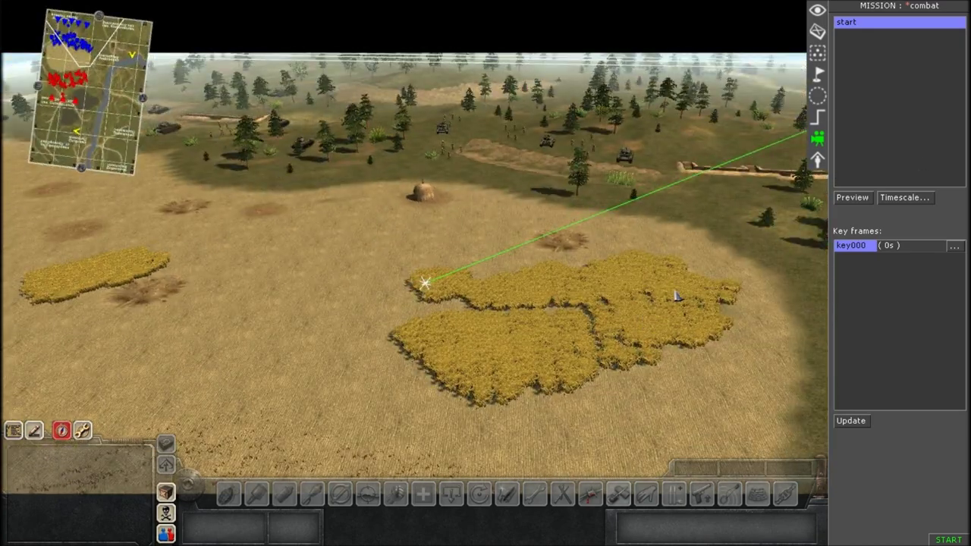
pyautogui.scroll(-3, 497, 315)
pyautogui.click(853, 246)
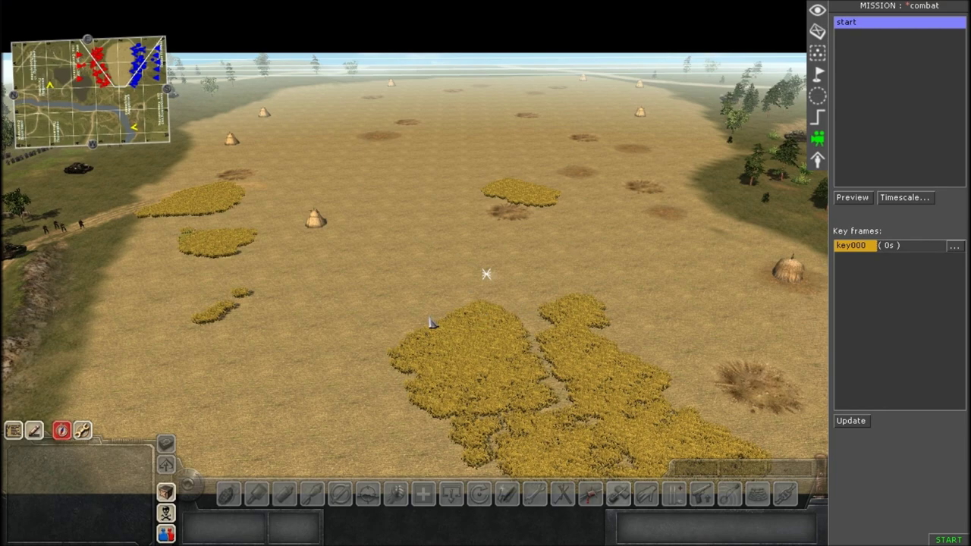
pyautogui.moveTo(419, 290); pyautogui.dragTo(393, 299, button='middle')
pyautogui.click(861, 252)
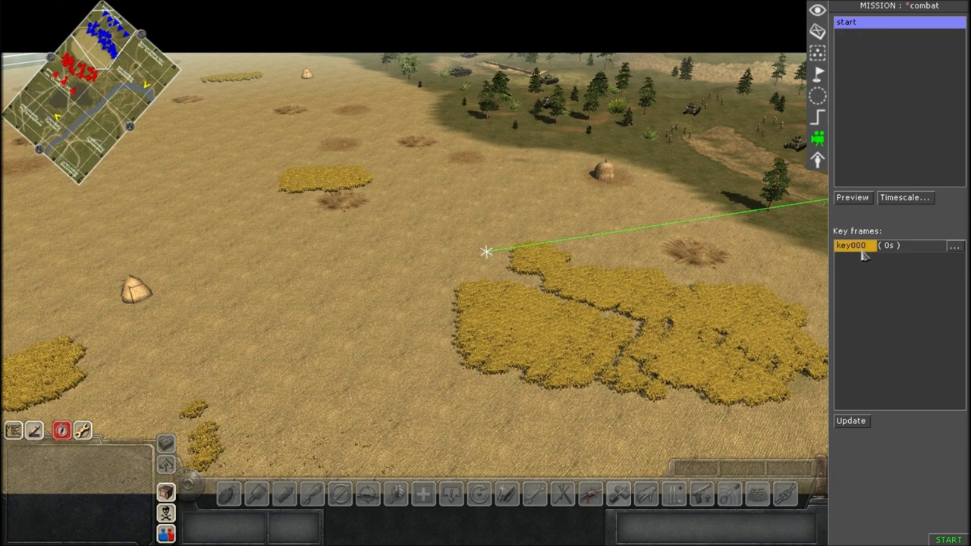
# Aim the camera across the field past the haystack toward the distant tree line and add a second key frame
pyautogui.moveTo(704, 317); pyautogui.dragTo(610, 321, button='middle')
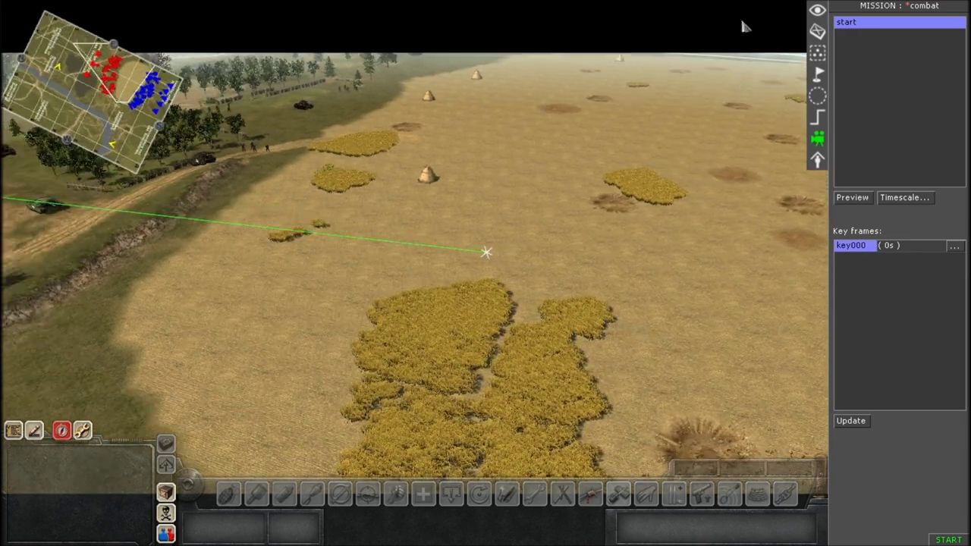
pyautogui.moveTo(674, 199); pyautogui.dragTo(668, 280, button='middle')
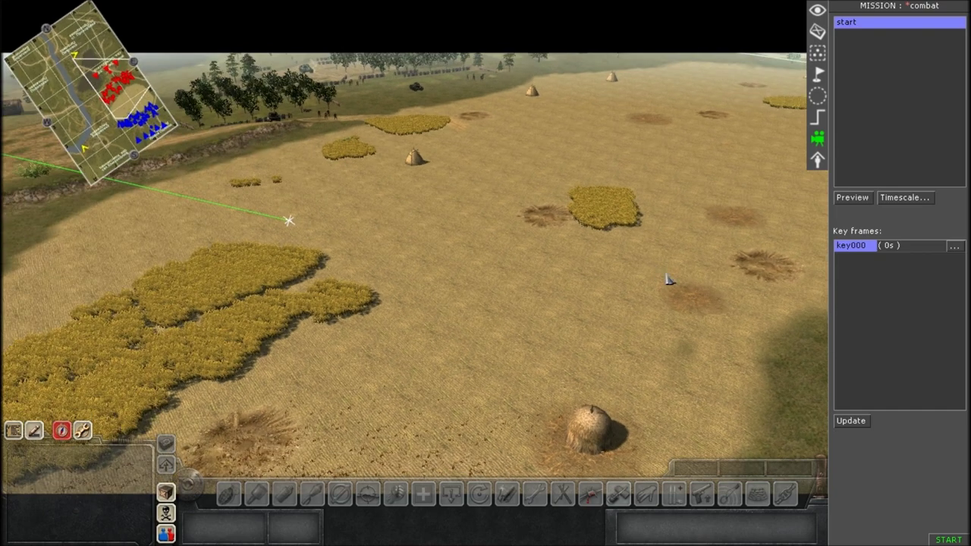
pyautogui.moveTo(292, 129); pyautogui.dragTo(628, 162, button='middle')
pyautogui.moveTo(542, 251); pyautogui.dragTo(483, 9, button='middle')
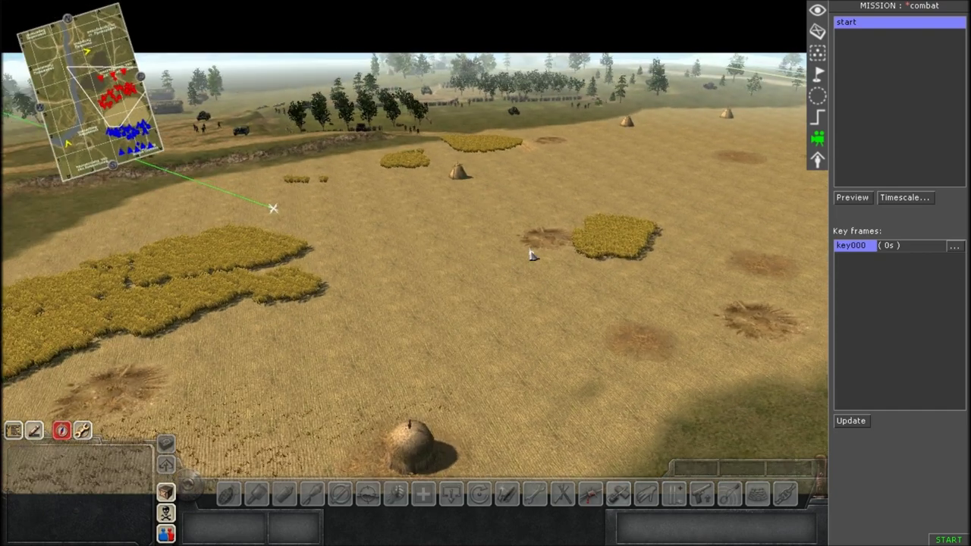
pyautogui.moveTo(413, 272); pyautogui.dragTo(776, 279, button='middle')
pyautogui.rightClick(877, 283)
pyautogui.click(889, 288)
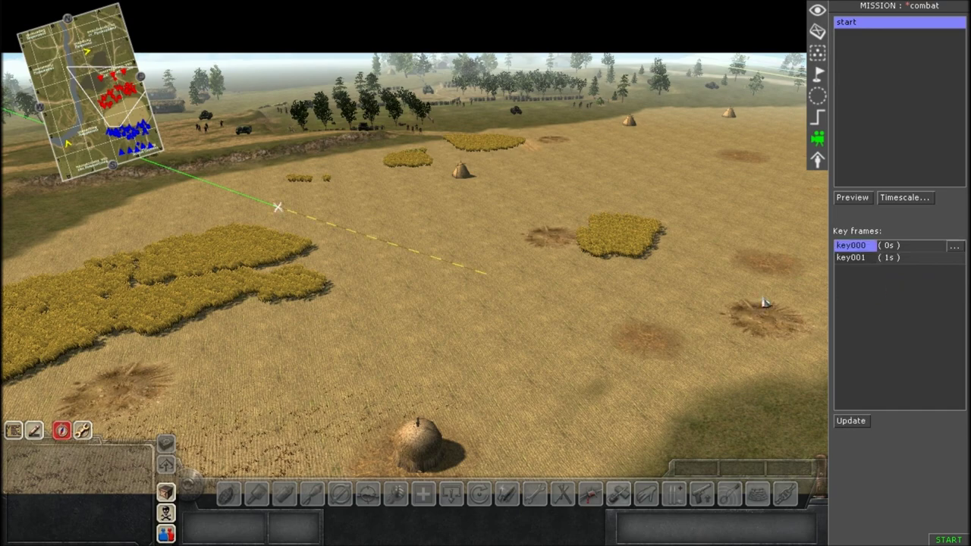
# Examine the camera path between the two key frames, preview its movement and return to the first key frame
pyautogui.moveTo(529, 269); pyautogui.dragTo(371, 324, button='middle')
pyautogui.moveTo(558, 261); pyautogui.dragTo(541, 243, button='middle')
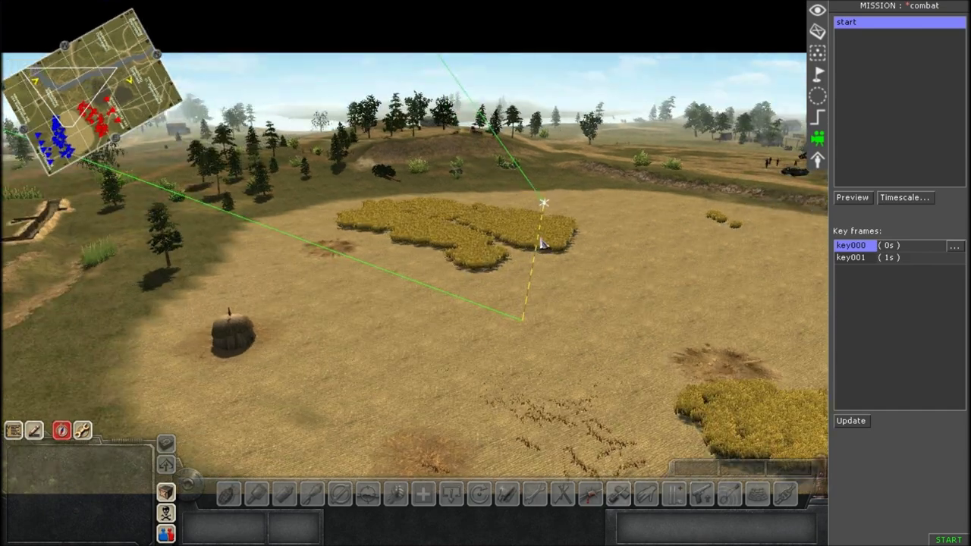
pyautogui.moveTo(317, 275); pyautogui.dragTo(278, 23, button='middle')
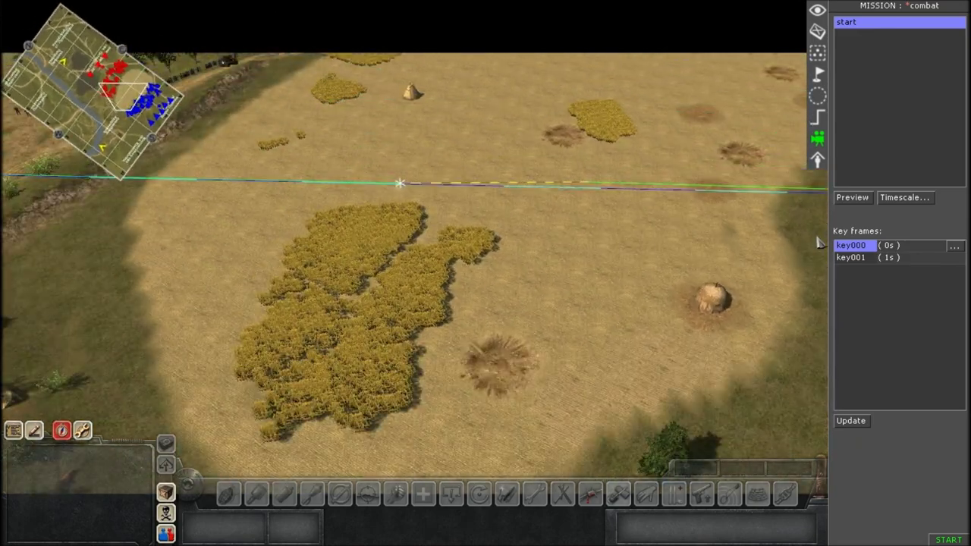
pyautogui.click(864, 199)
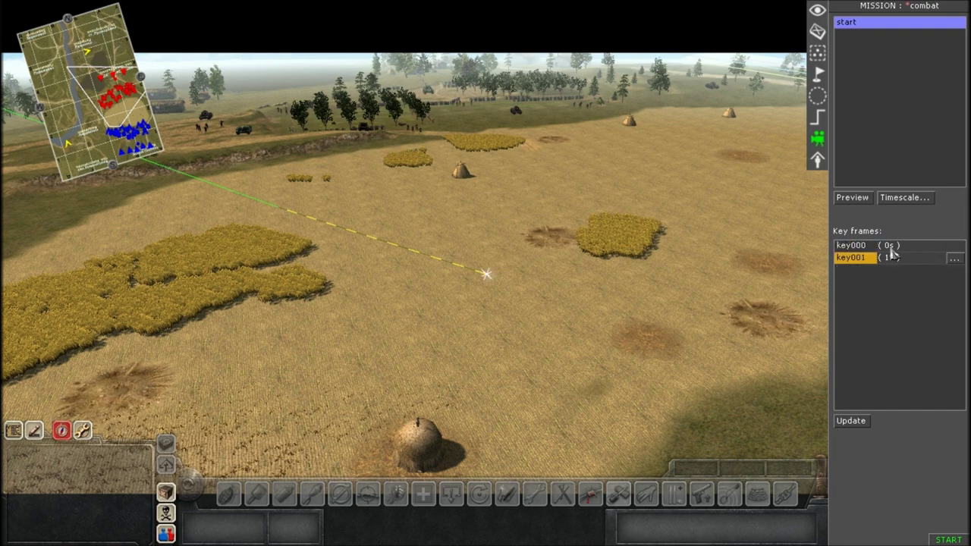
pyautogui.click(890, 247)
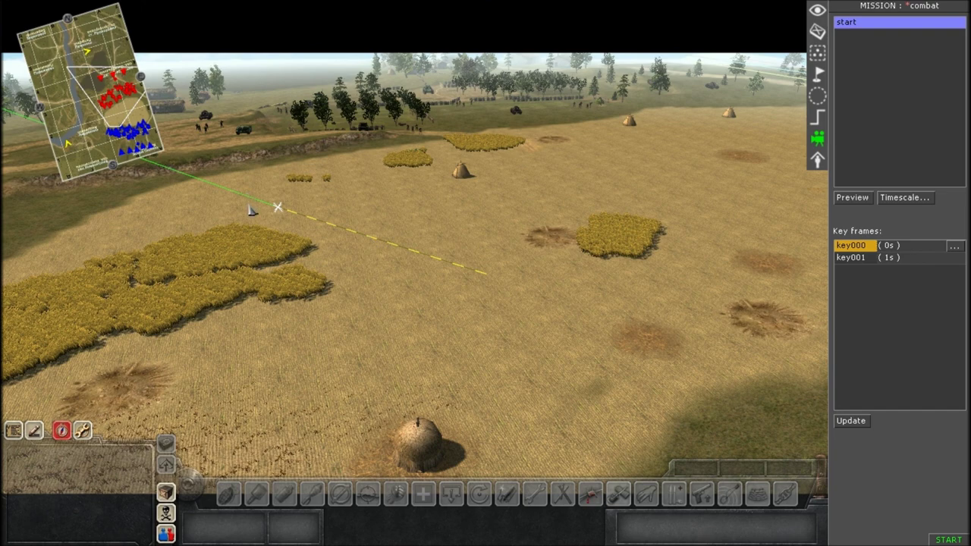
# Set the time of the second key frame to 5 seconds and preview the camera movement
pyautogui.click(913, 258)
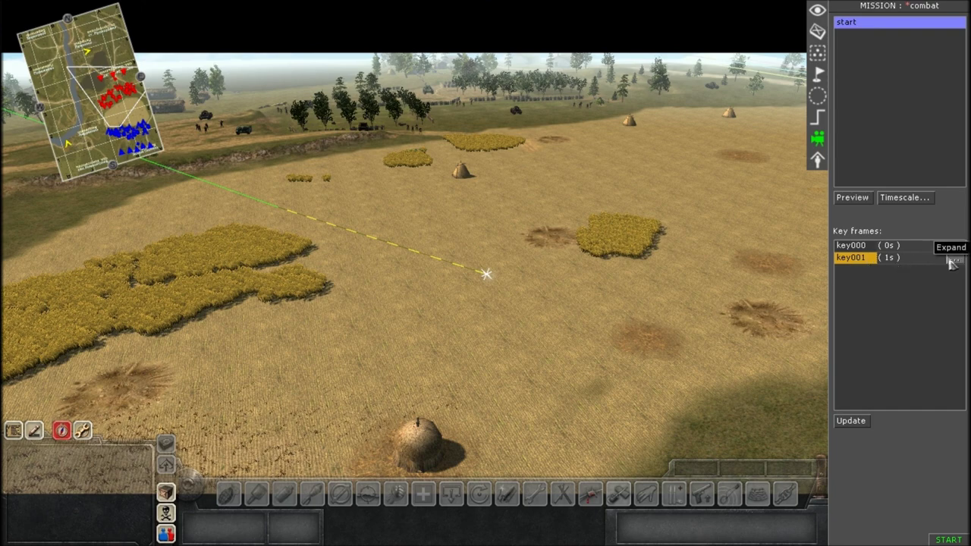
pyautogui.click(954, 259)
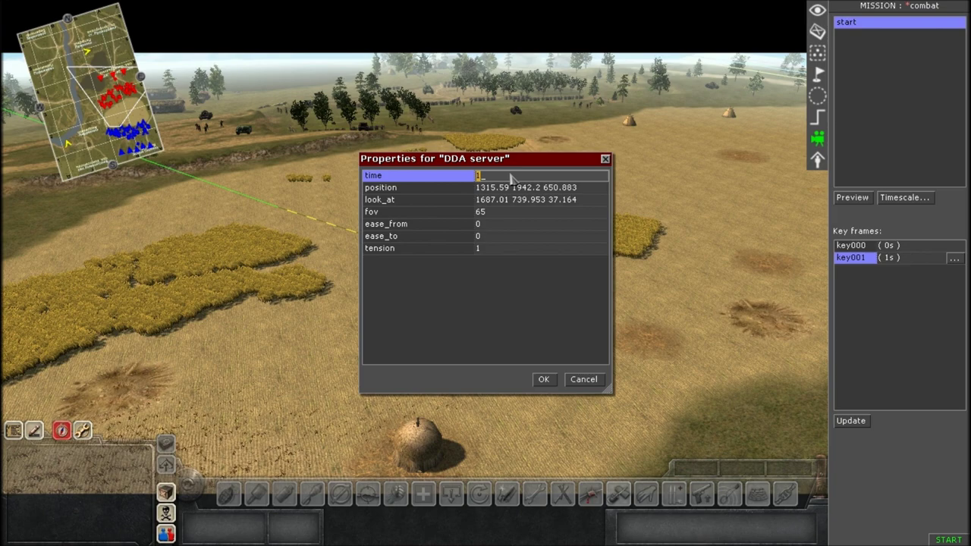
pyautogui.write('5')
pyautogui.press('Return')
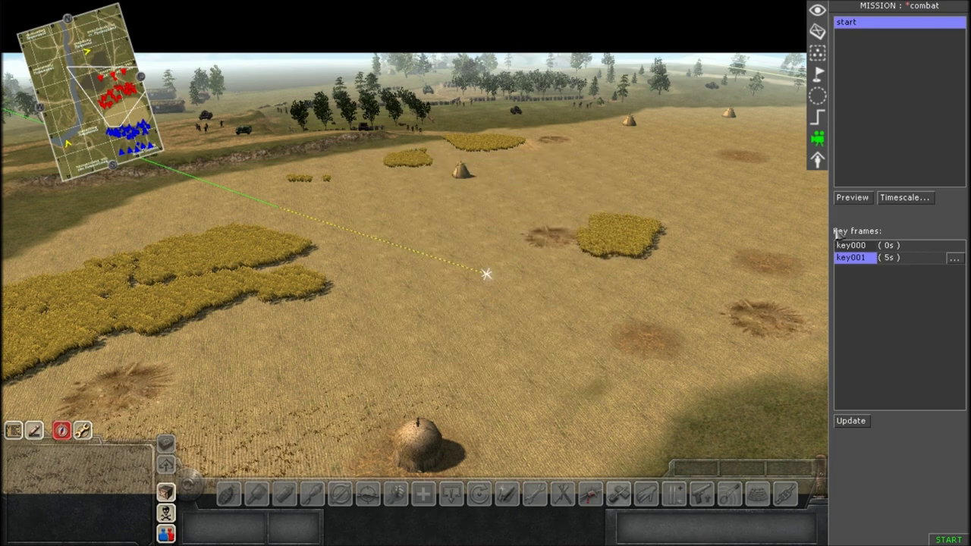
pyautogui.click(851, 197)
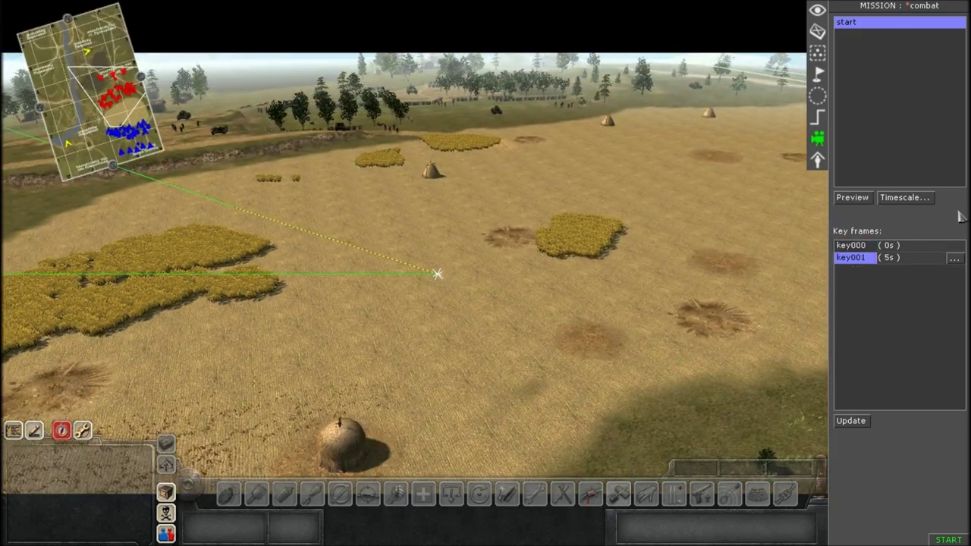
# Turn and lower the camera past the wheat patch and large crater toward the tree line and add a third key frame
pyautogui.moveTo(495, 228); pyautogui.dragTo(501, 207, button='middle')
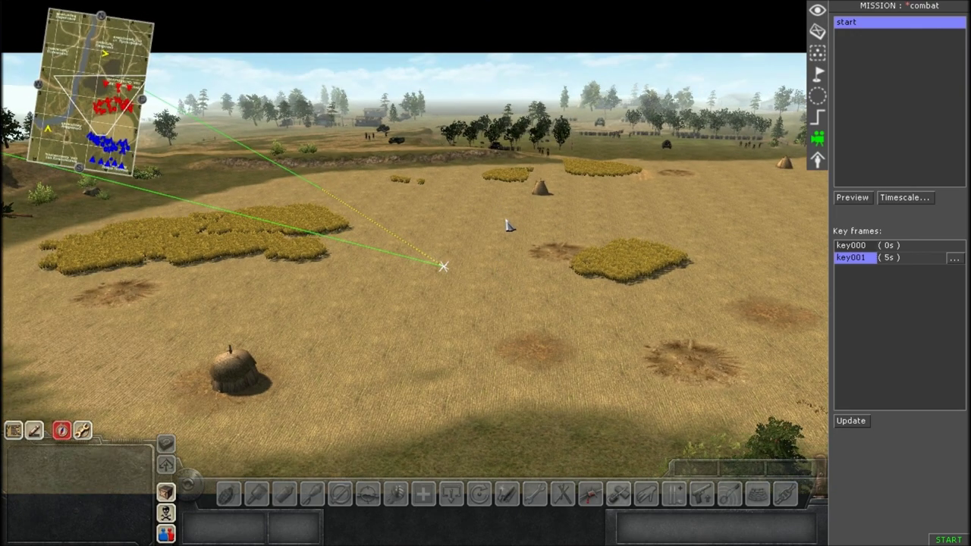
pyautogui.moveTo(510, 245)
pyautogui.mouseDown(button='middle')
pyautogui.moveTo(536, 269)
pyautogui.moveTo(564, 255)
pyautogui.moveTo(606, 337)
pyautogui.moveTo(686, 343)
pyautogui.moveTo(607, 369)
pyautogui.moveTo(672, 341)
pyautogui.moveTo(629, 346)
pyautogui.moveTo(415, 273)
pyautogui.moveTo(371, 272)
pyautogui.moveTo(425, 189)
pyautogui.moveTo(418, 248)
pyautogui.moveTo(408, 243)
pyautogui.moveTo(488, 287)
pyautogui.mouseUp(button='middle')
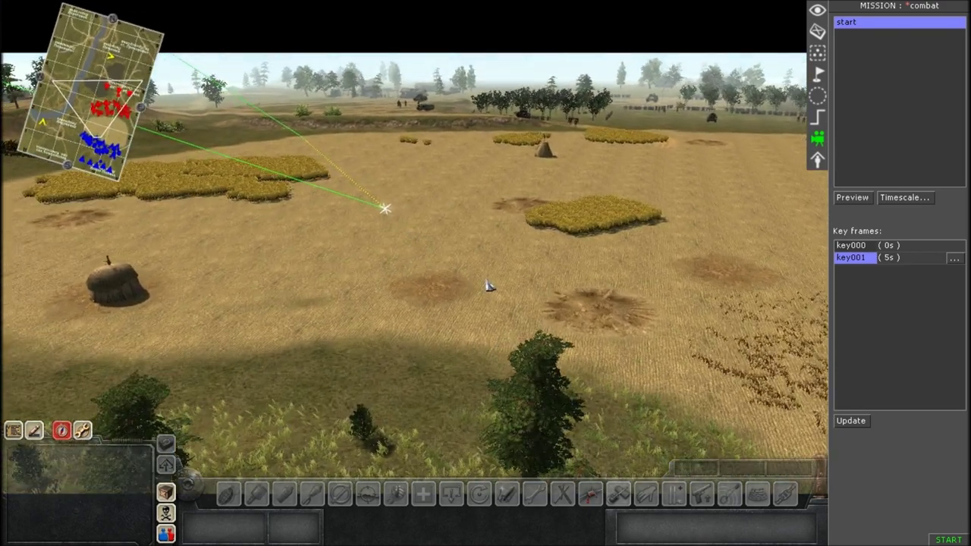
pyautogui.moveTo(487, 287)
pyautogui.mouseDown(button='middle')
pyautogui.moveTo(418, 5)
pyautogui.moveTo(384, 346)
pyautogui.mouseUp(button='middle')
pyautogui.moveTo(373, 506)
pyautogui.mouseDown(button='middle')
pyautogui.moveTo(496, 390)
pyautogui.moveTo(590, 343)
pyautogui.mouseUp(button='middle')
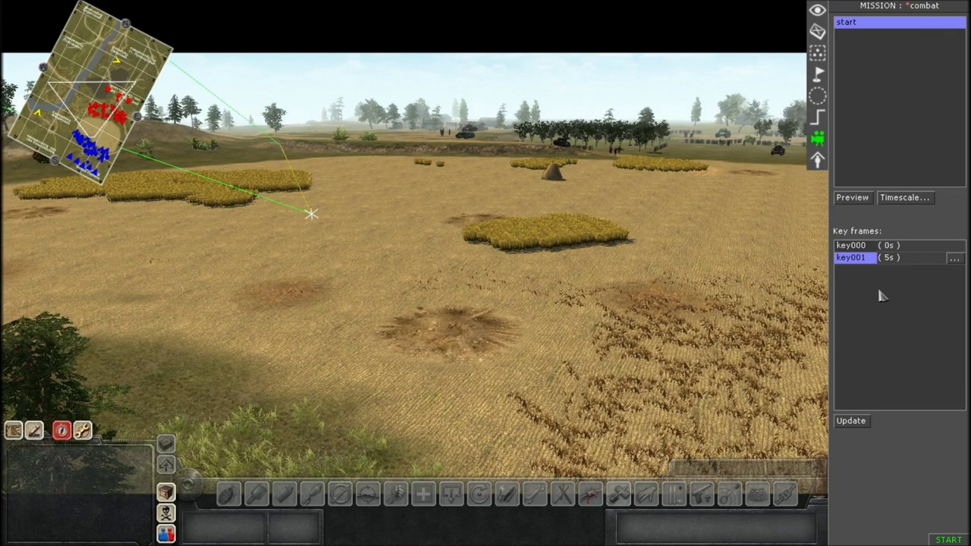
pyautogui.click(877, 288)
pyautogui.rightClick(878, 298)
pyautogui.click(893, 303)
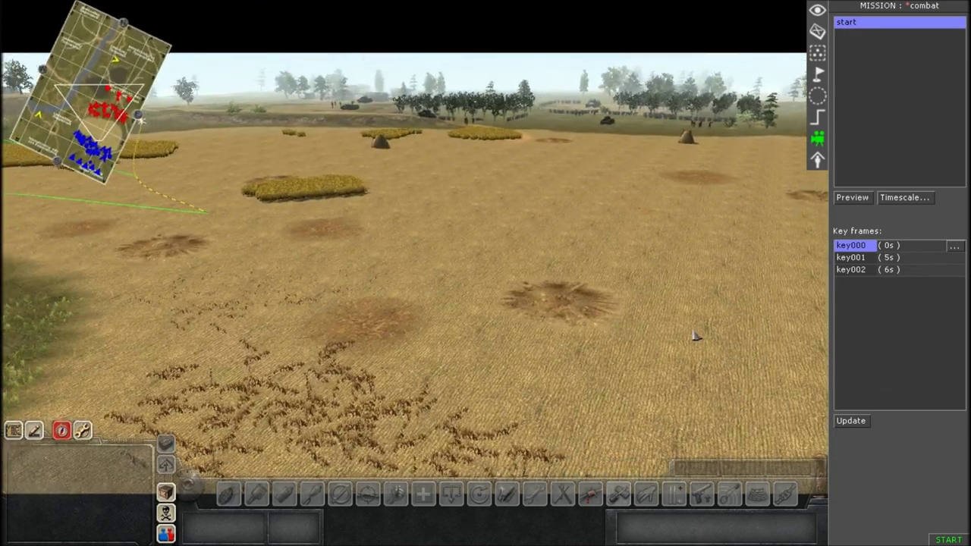
# Add three more key frames from successive viewpoints sweeping across the open field
pyautogui.rightClick(856, 321)
pyautogui.click(872, 316)
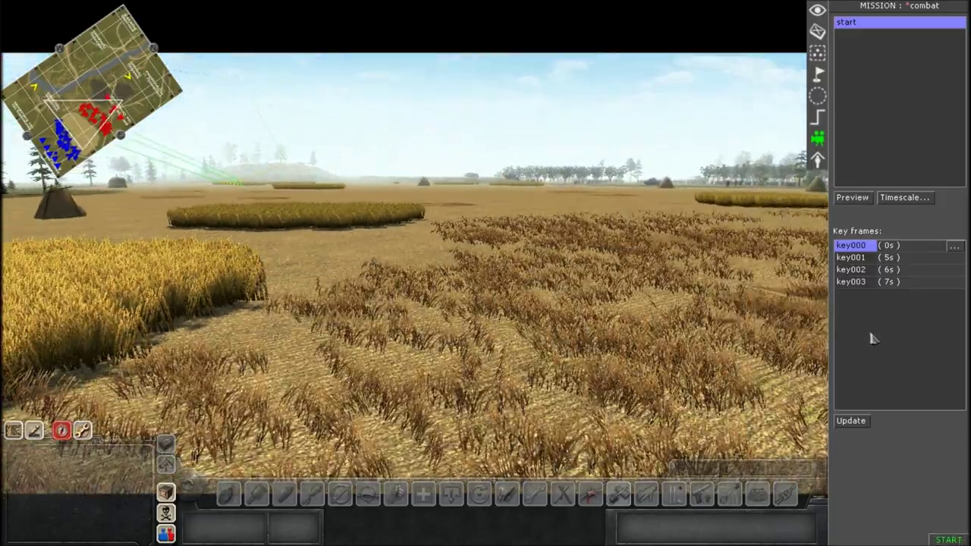
pyautogui.rightClick(871, 339)
pyautogui.click(884, 340)
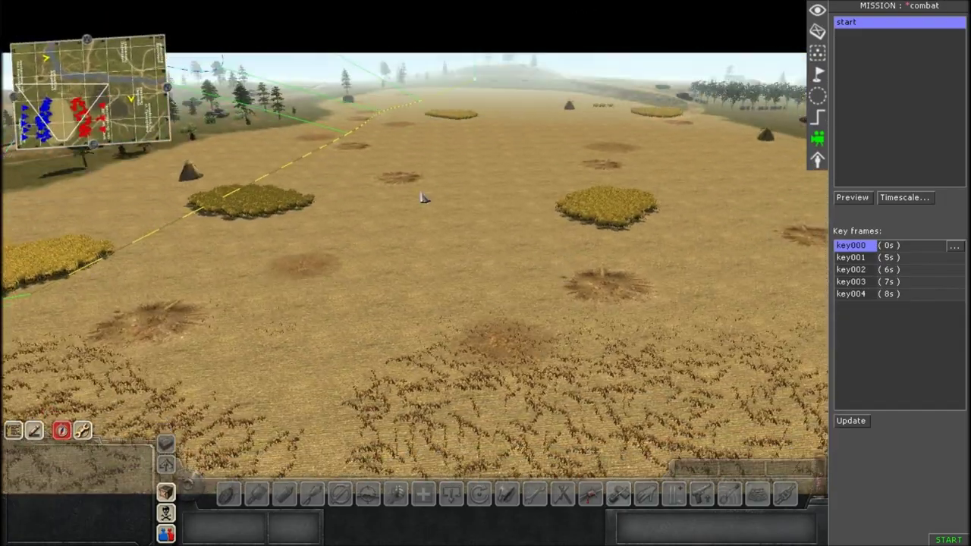
pyautogui.rightClick(873, 334)
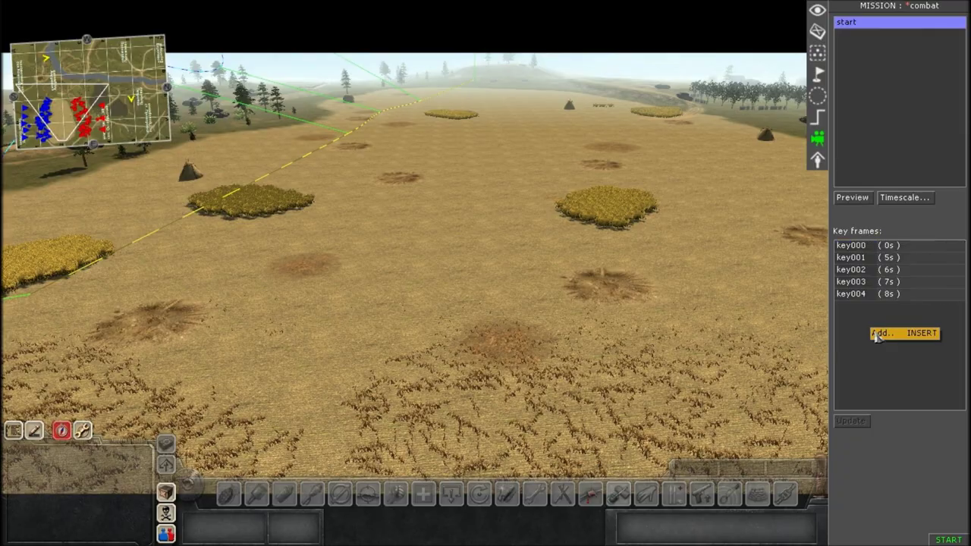
pyautogui.click(882, 336)
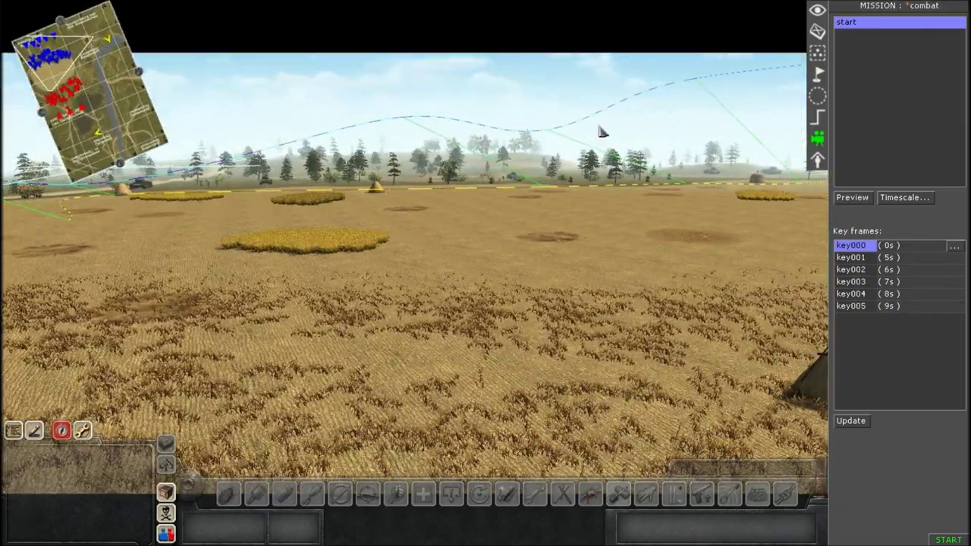
# Add four more key frames from viewpoints circling around the field toward its grassy edge
pyautogui.rightClick(924, 342)
pyautogui.click(935, 341)
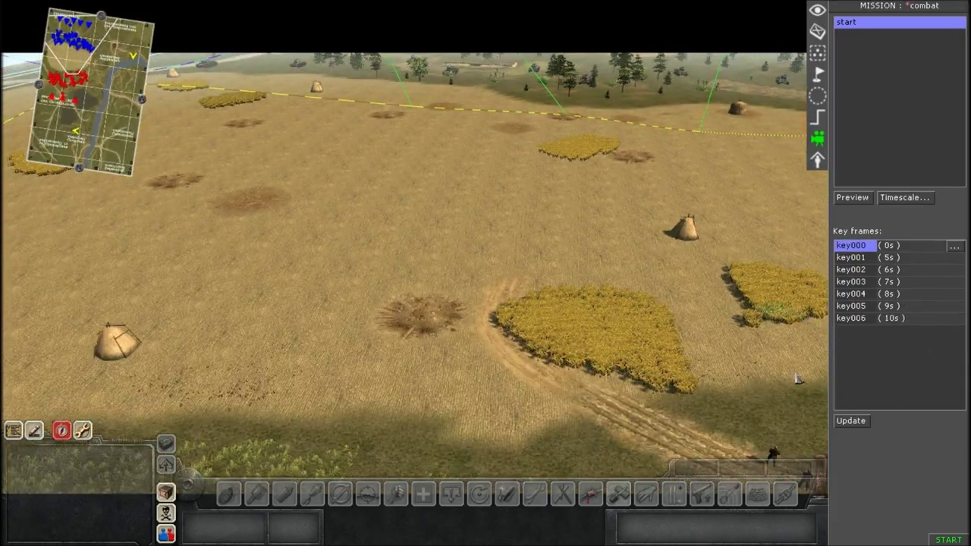
pyautogui.rightClick(895, 354)
pyautogui.click(933, 356)
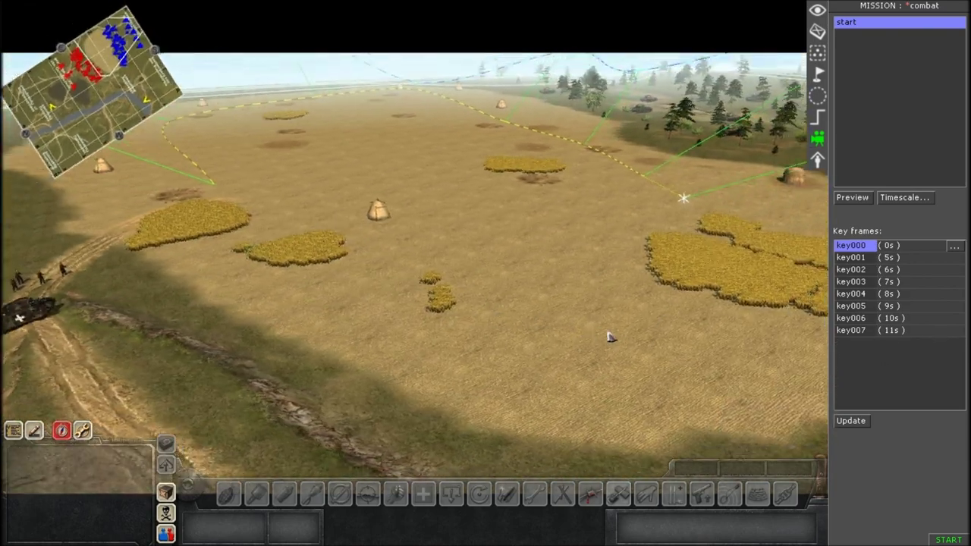
pyautogui.rightClick(874, 358)
pyautogui.click(922, 364)
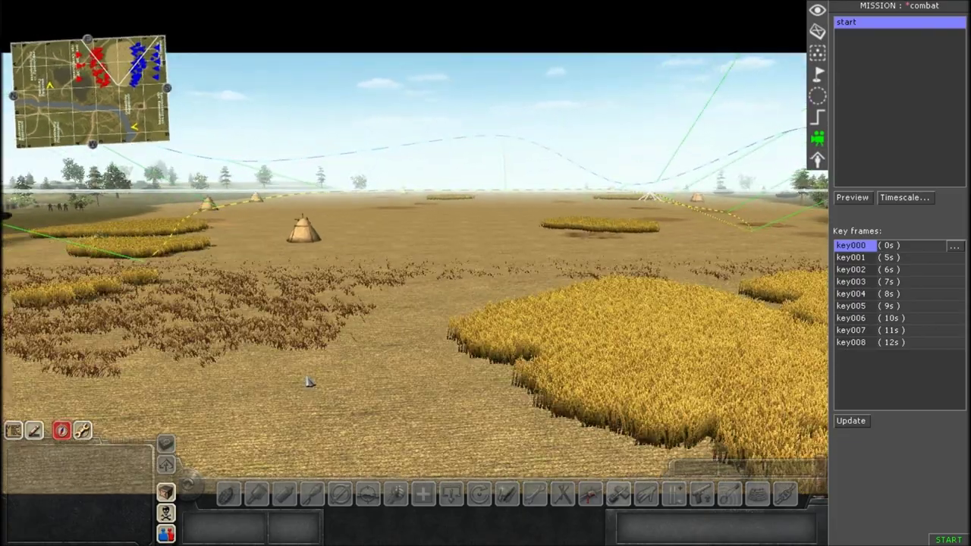
pyautogui.rightClick(882, 368)
pyautogui.click(918, 372)
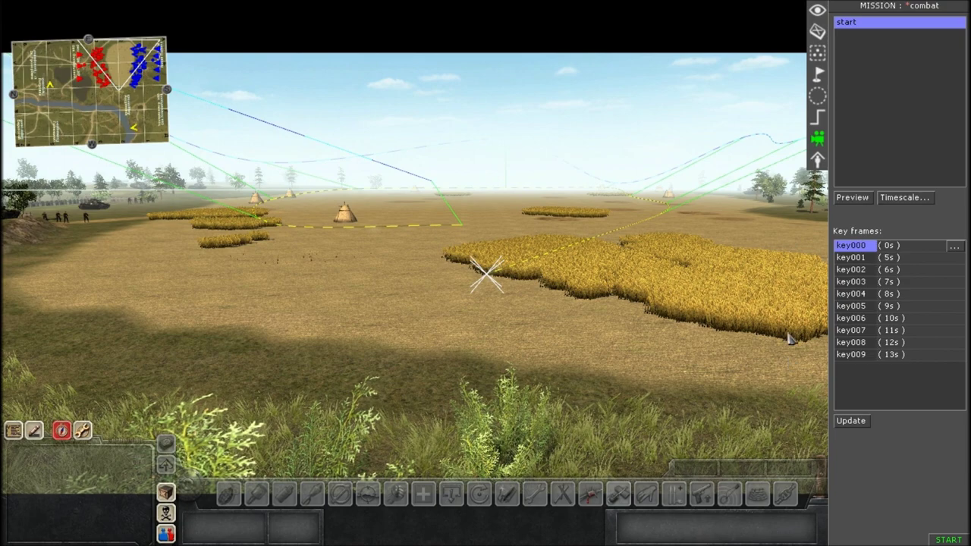
# Update the last key frame to a reframed view across the field from its grassy edge and preview the whole sequence
pyautogui.click(860, 357)
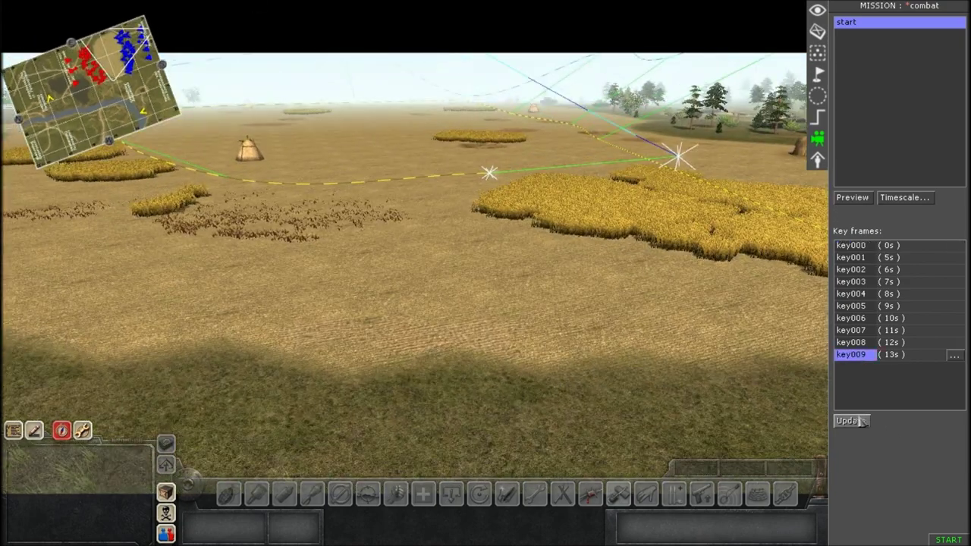
pyautogui.click(851, 421)
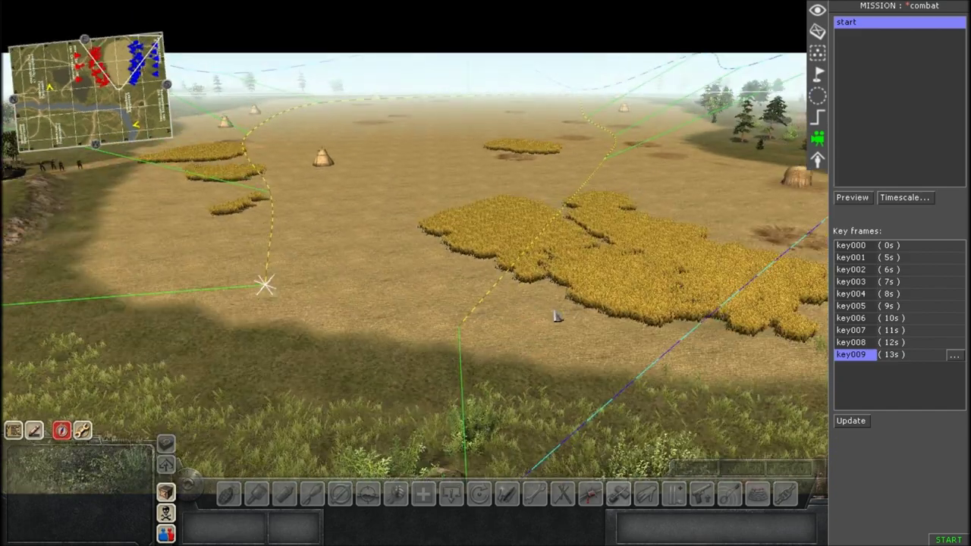
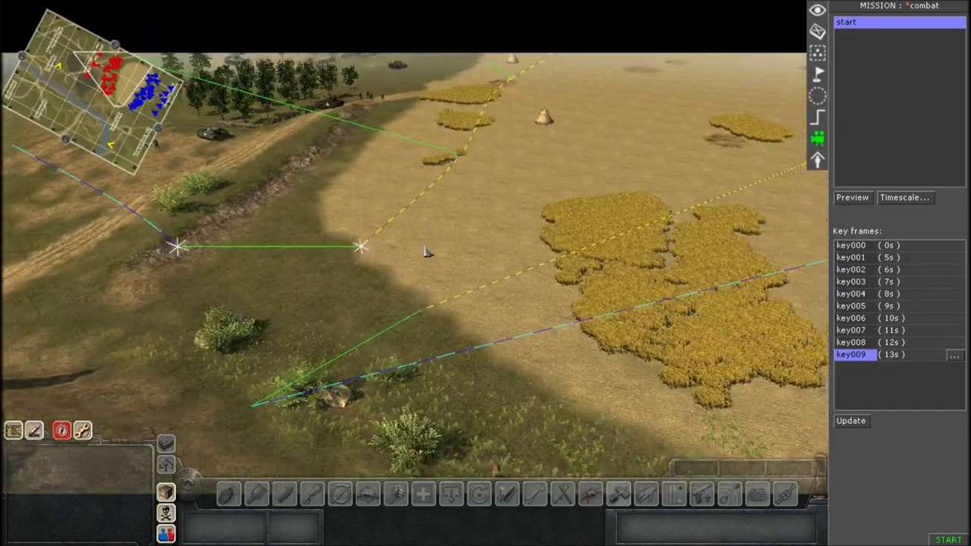
pyautogui.moveTo(427, 252); pyautogui.dragTo(750, 180, button='middle')
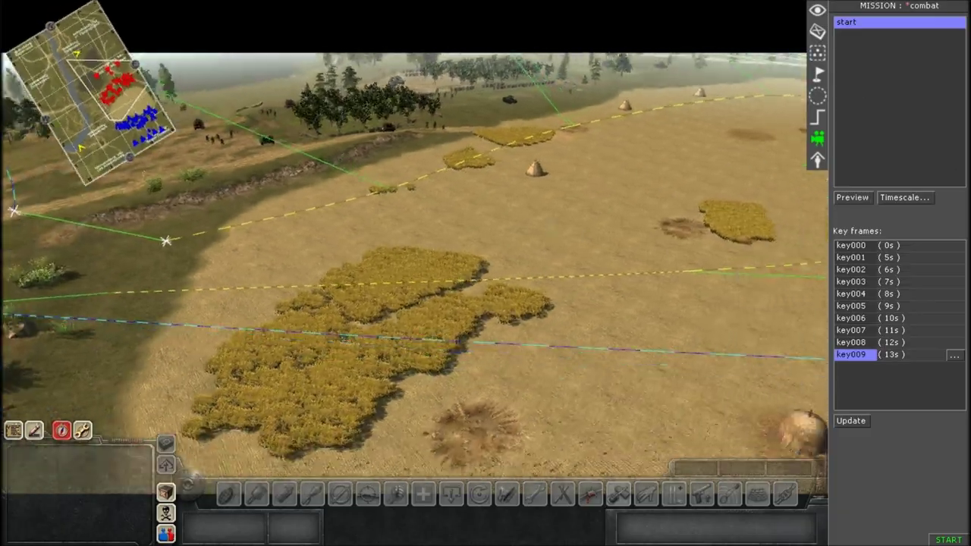
pyautogui.click(852, 197)
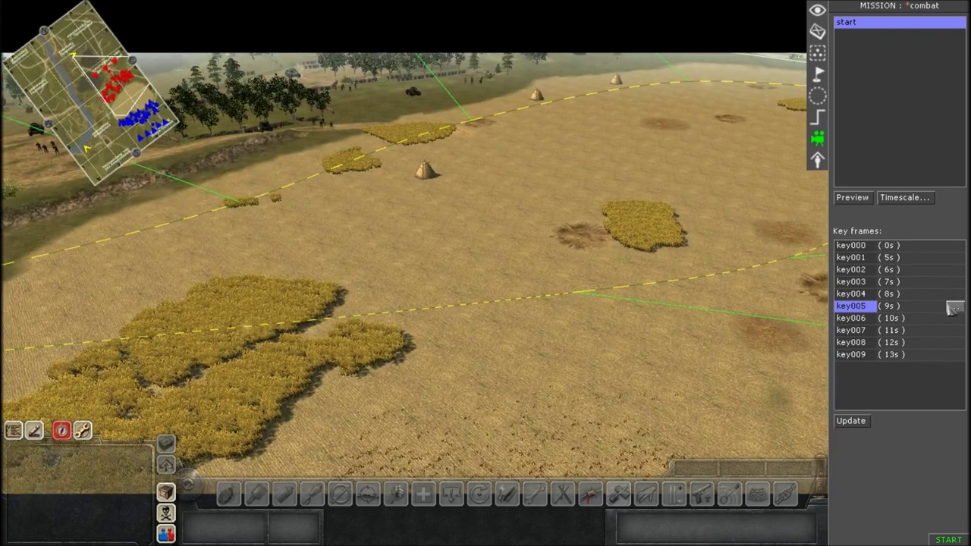
# Set the time of key002 to 10 seconds and of key003 to 15 seconds
pyautogui.click(953, 270)
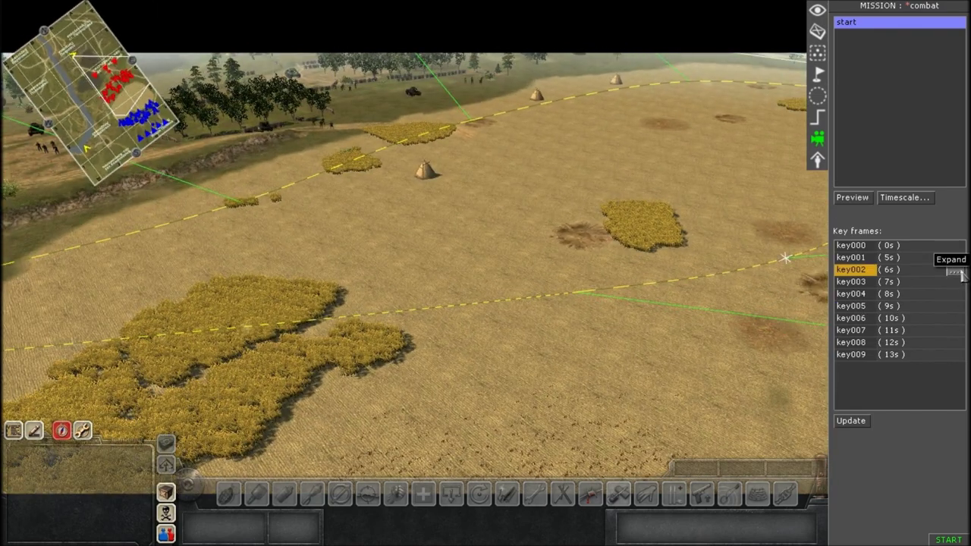
pyautogui.click(958, 272)
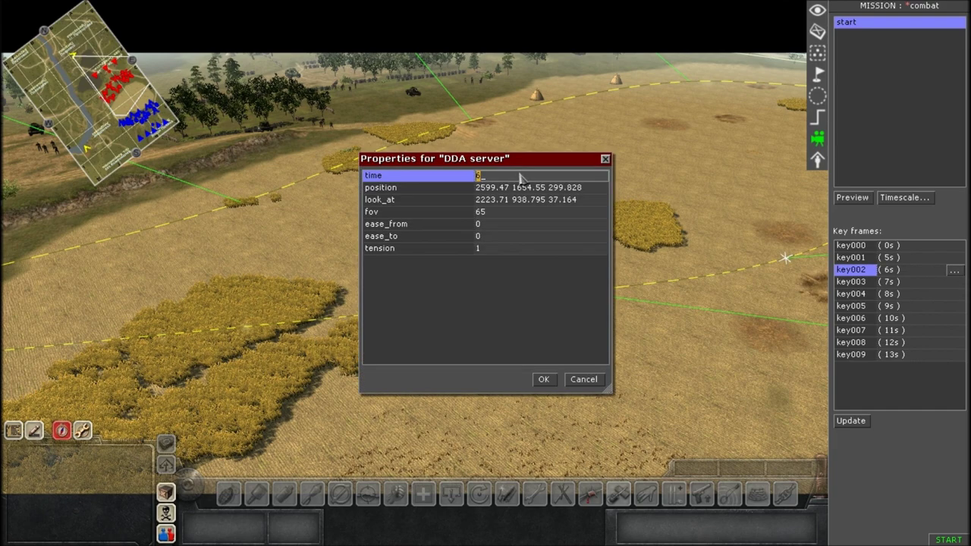
pyautogui.write('10')
pyautogui.press('Return')
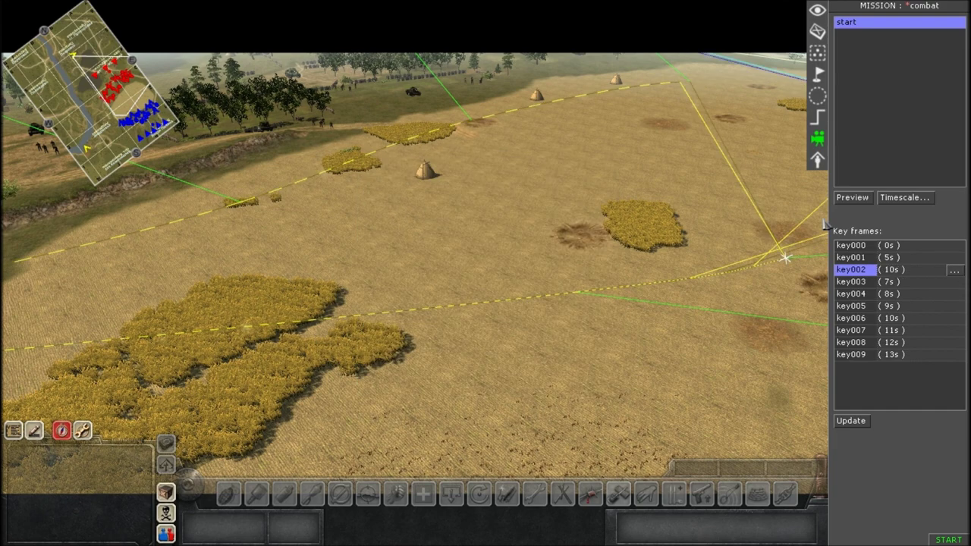
pyautogui.click(954, 281)
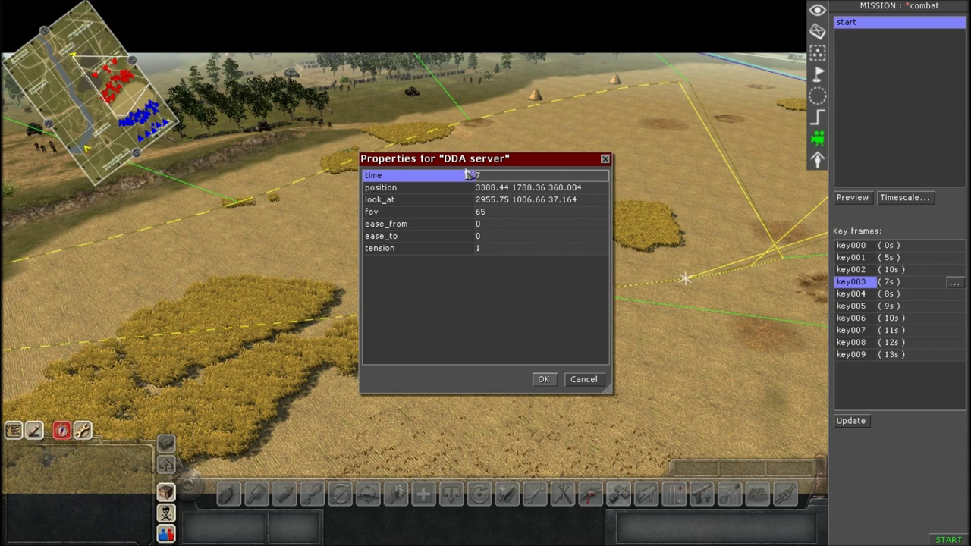
pyautogui.click(502, 178)
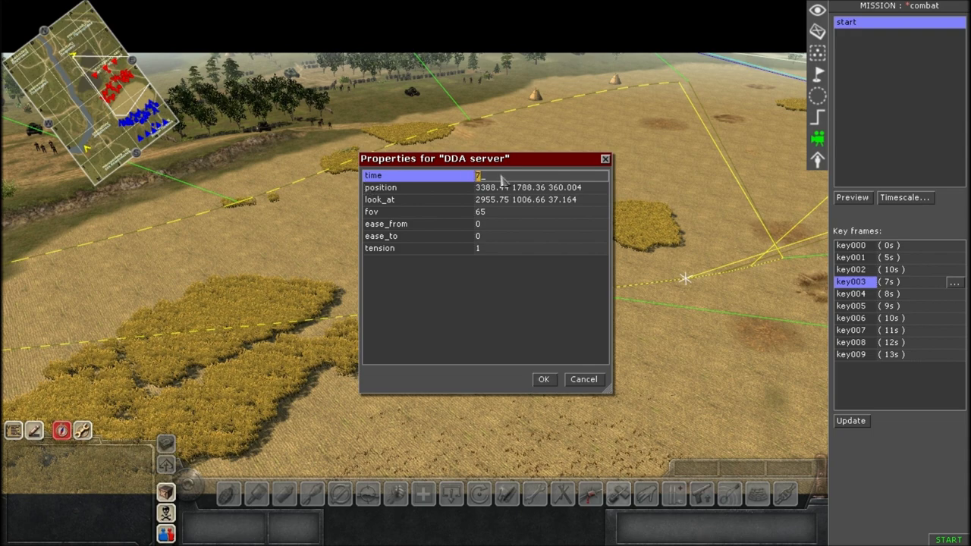
pyautogui.write('15')
pyautogui.press('Return')
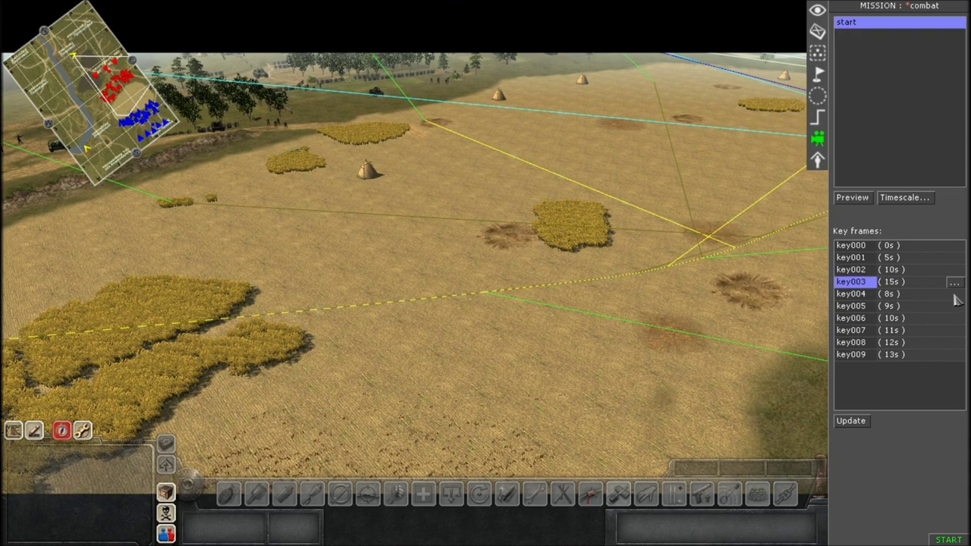
# Set the time of key004 to 20 seconds and of key005 to 25 seconds
pyautogui.click(956, 295)
pyautogui.click(534, 177)
pyautogui.write('20')
pyautogui.press('Return')
pyautogui.click(954, 306)
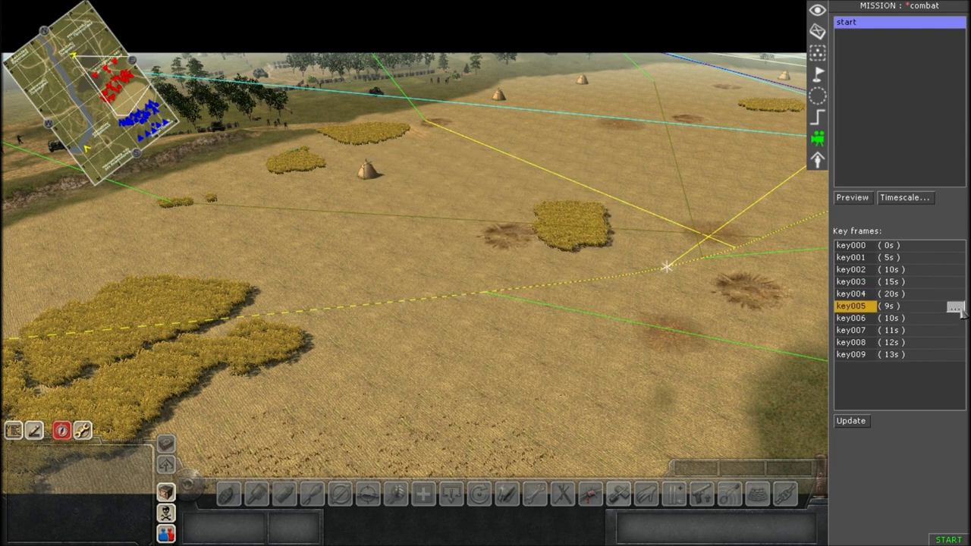
pyautogui.click(534, 178)
pyautogui.write('2')
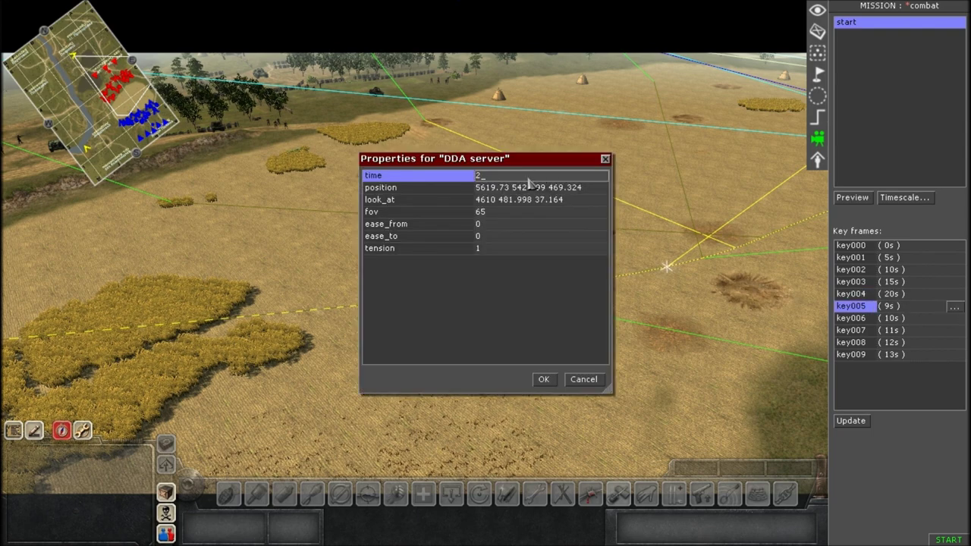
pyautogui.write('5')
pyautogui.press('Return')
# Set the time of key006 to 30 seconds and of key007 to 35 seconds
pyautogui.click(955, 319)
pyautogui.click(514, 177)
pyautogui.write('30')
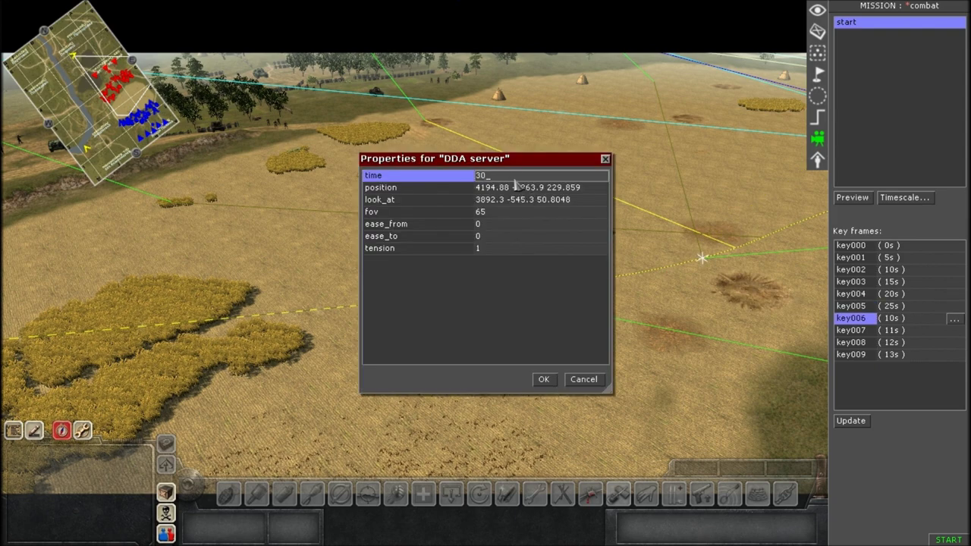
pyautogui.press('Return')
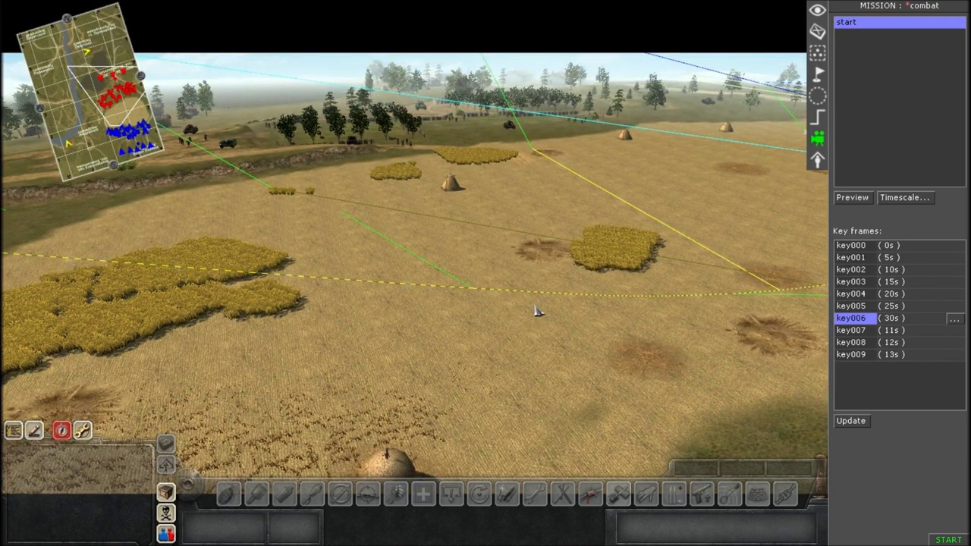
pyautogui.click(953, 334)
pyautogui.click(953, 334)
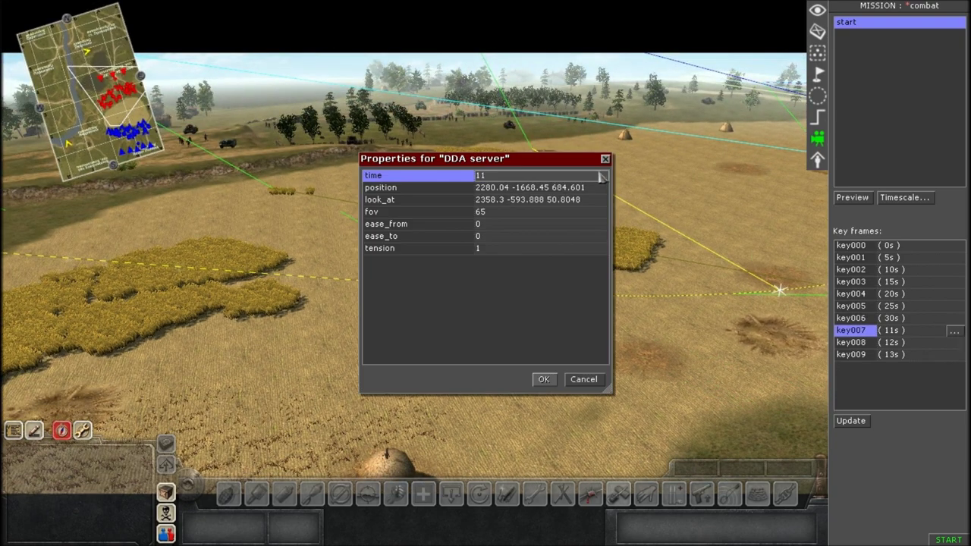
pyautogui.click(511, 177)
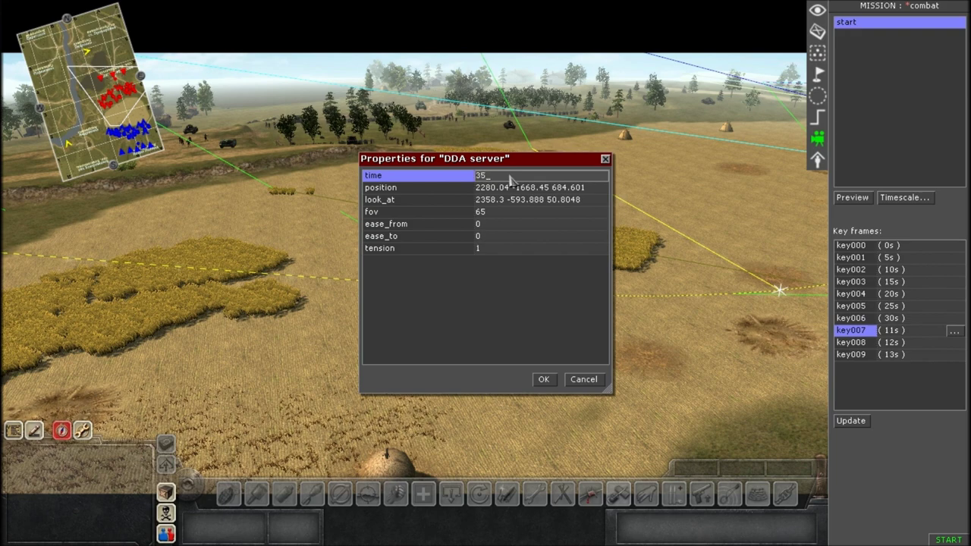
pyautogui.write('35')
pyautogui.press('Return')
# Set the time of key008 to 40 seconds and of key009 to 45 seconds
pyautogui.click(953, 343)
pyautogui.click(955, 343)
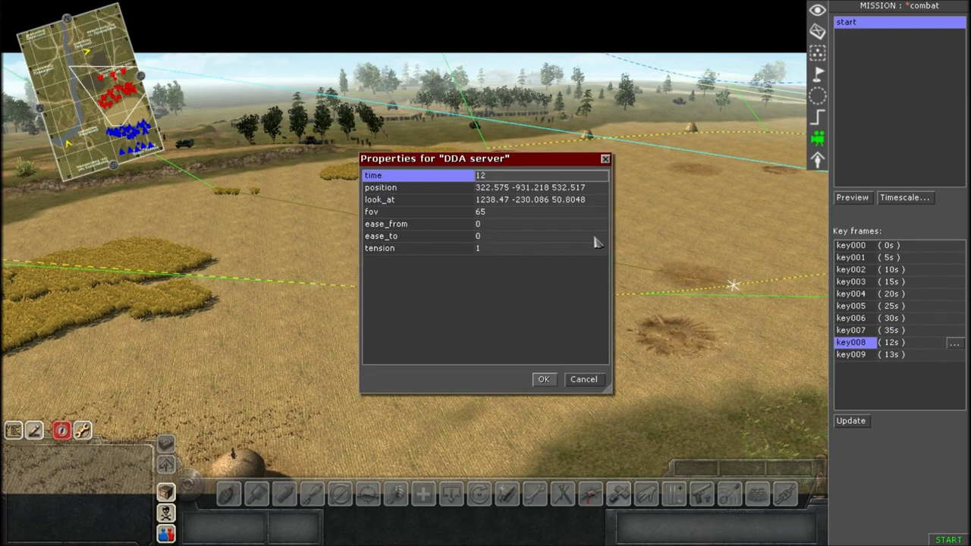
pyautogui.click(504, 179)
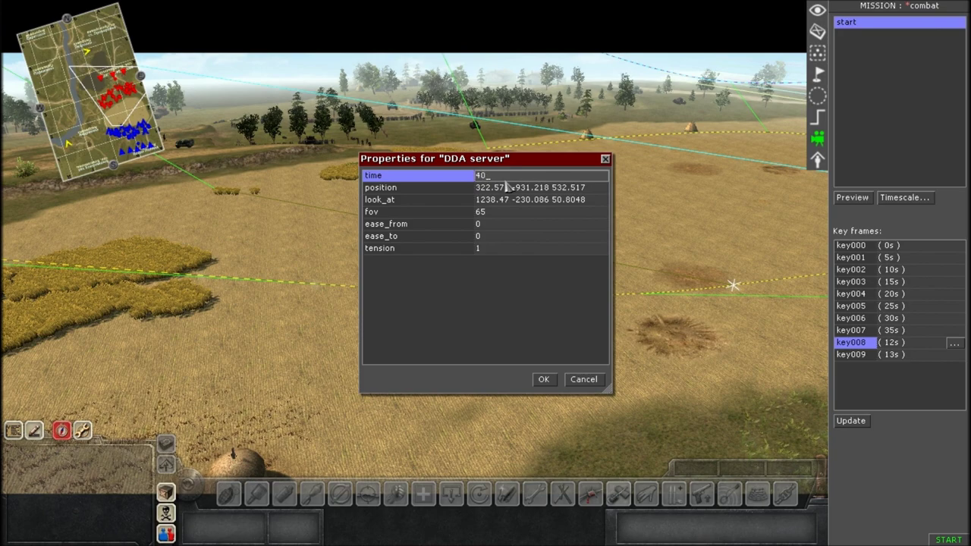
pyautogui.press('Return')
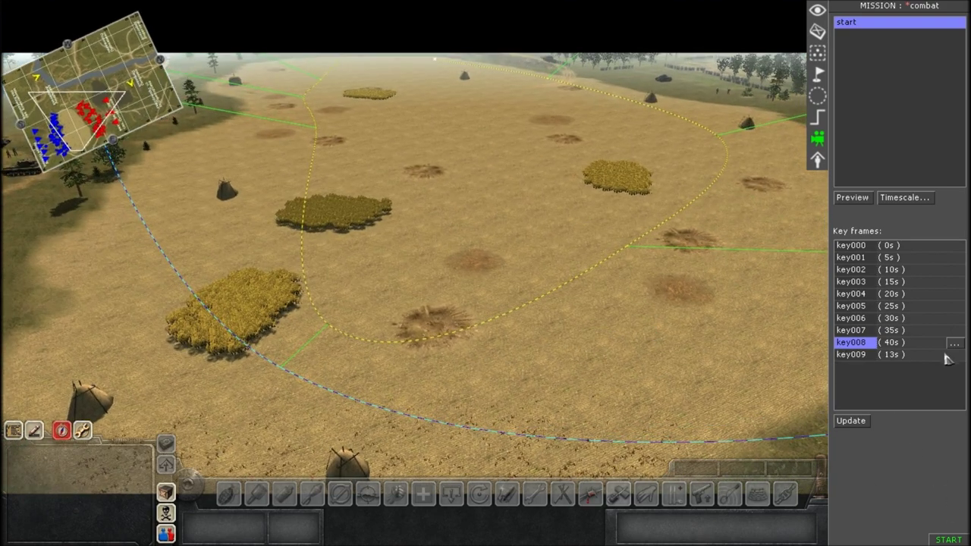
pyautogui.click(949, 356)
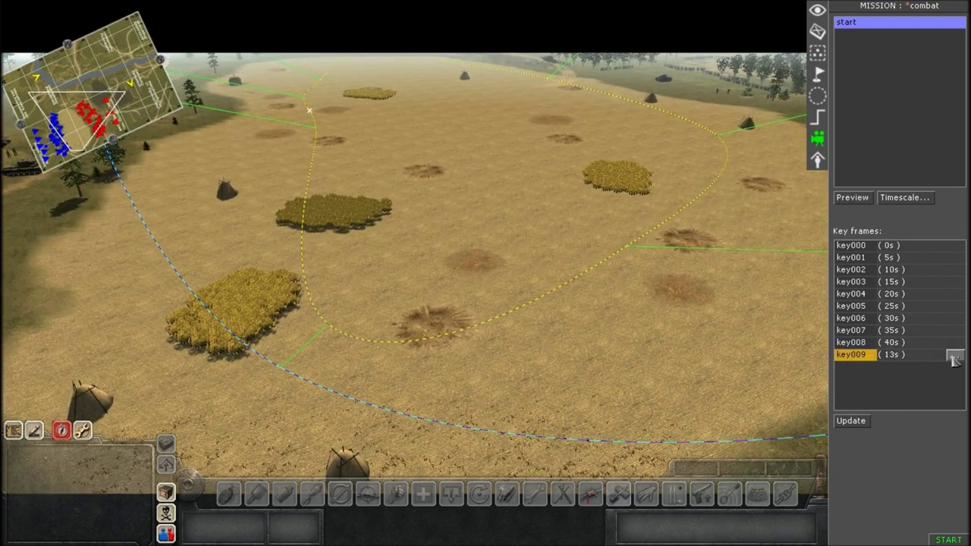
pyautogui.click(954, 355)
pyautogui.click(510, 179)
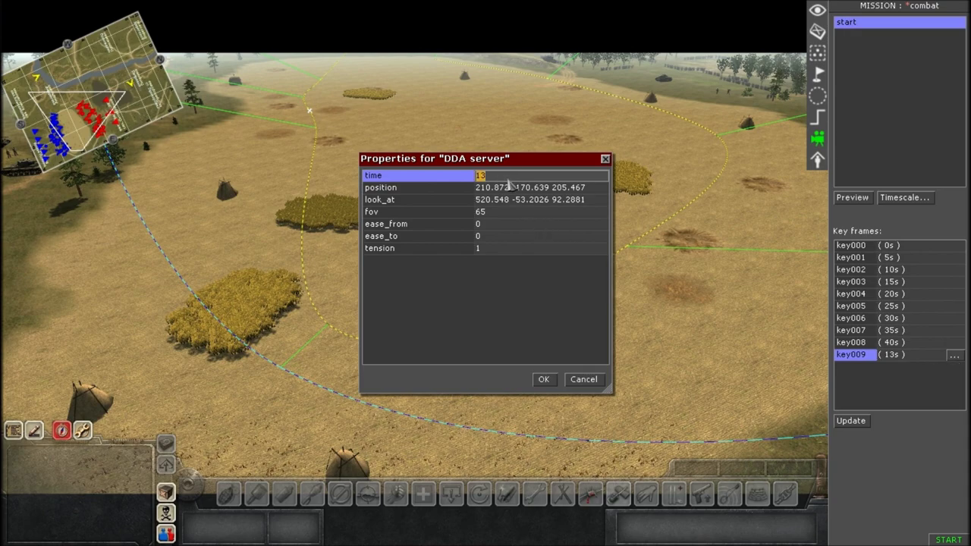
pyautogui.press('Return')
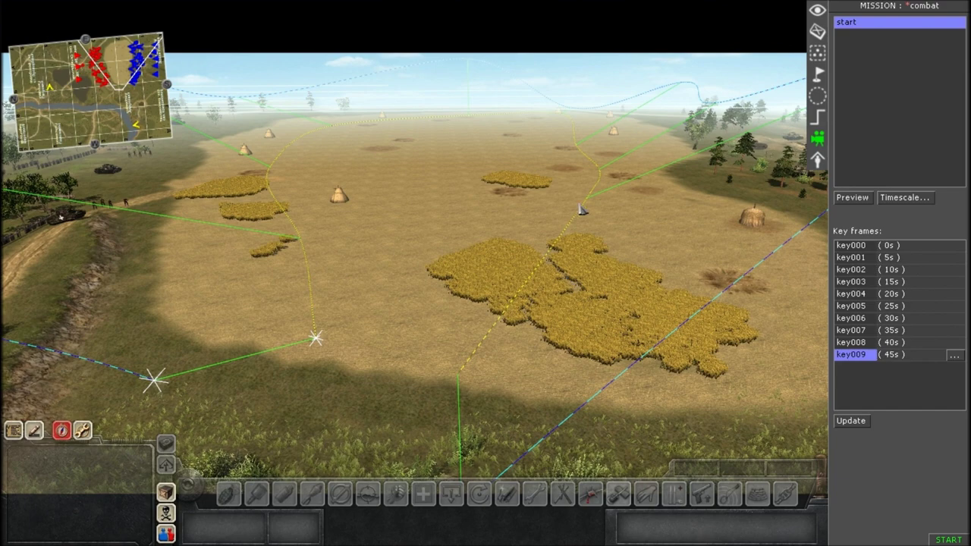
# Add a new mission trigger named "camera"
pyautogui.click(818, 116)
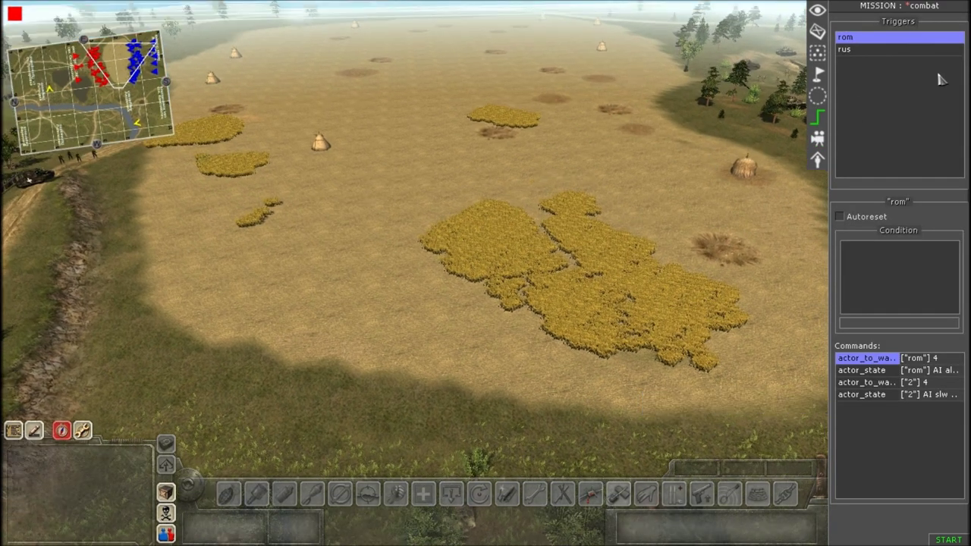
pyautogui.rightClick(904, 96)
pyautogui.click(918, 98)
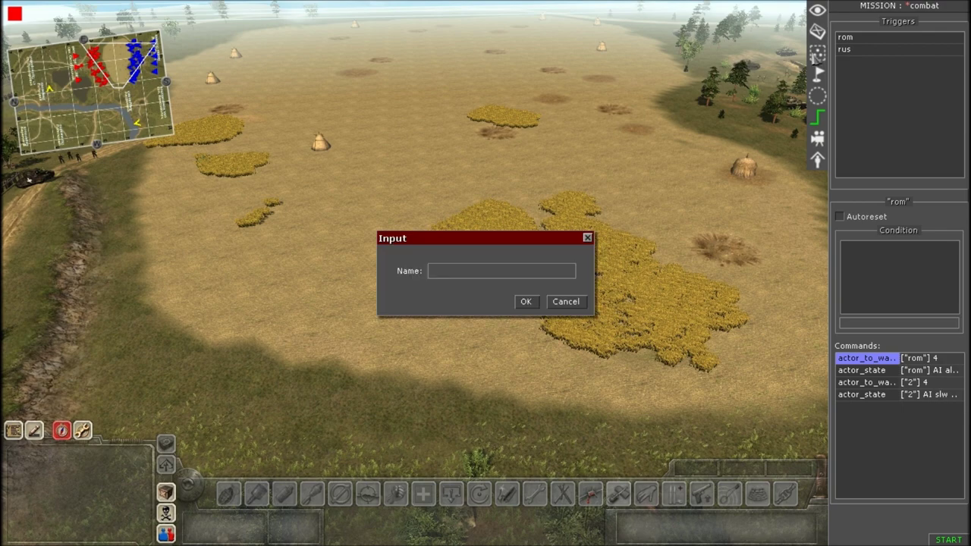
pyautogui.write('camera')
pyautogui.press('Return')
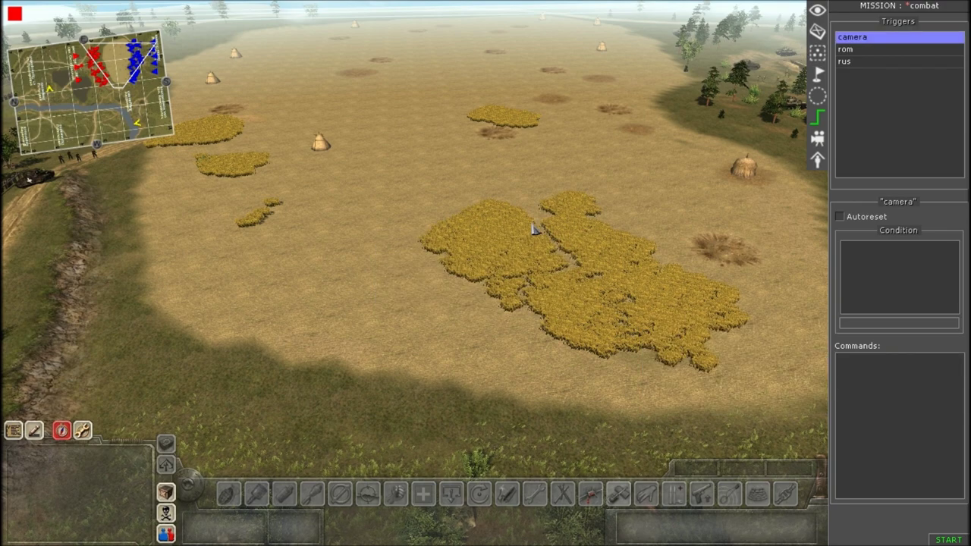
# Add a scenario command from the scene category to the "camera" trigger
pyautogui.press('Right')
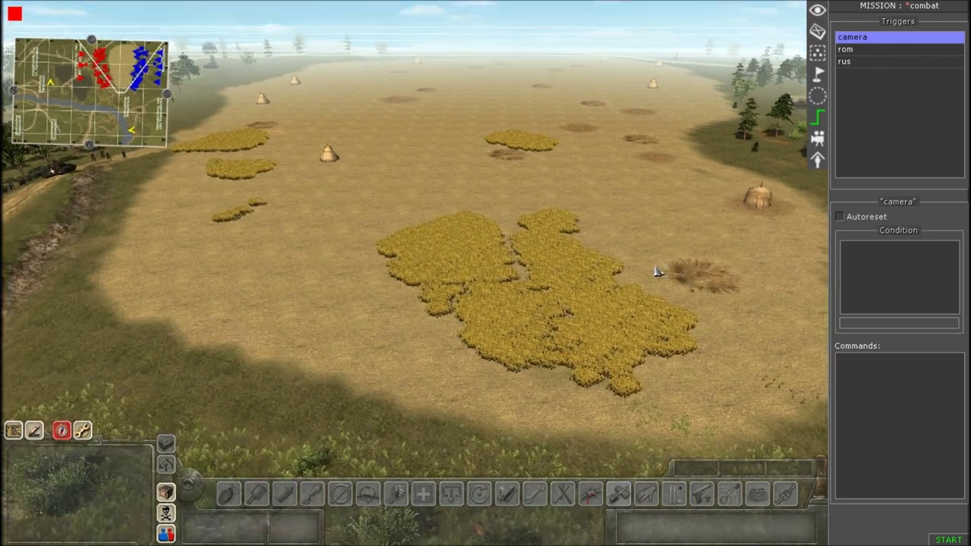
pyautogui.scroll(3, 835, 374)
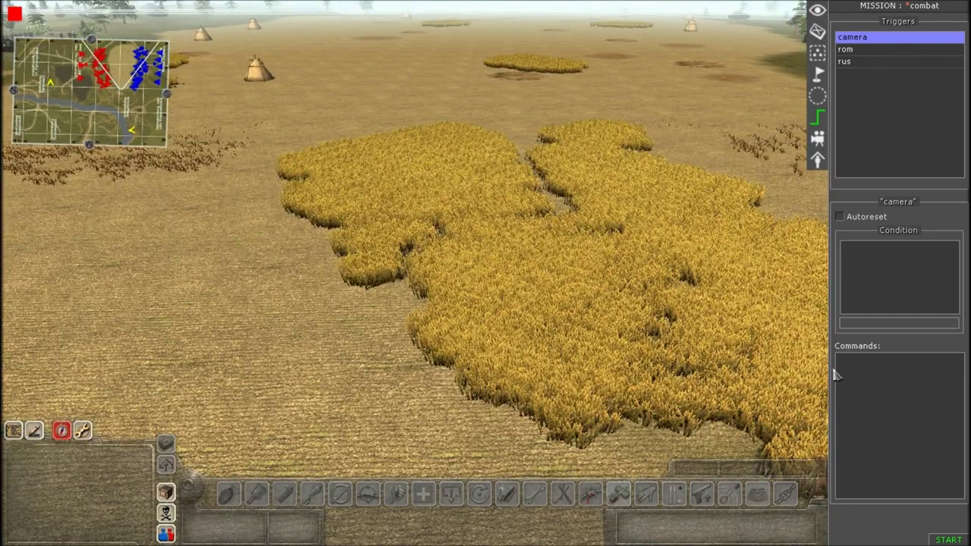
pyautogui.rightClick(888, 381)
pyautogui.click(897, 384)
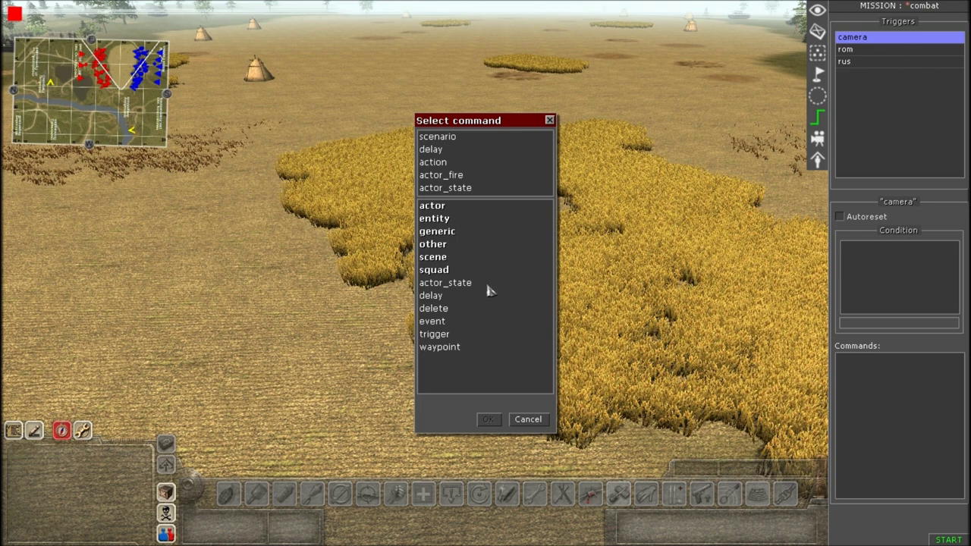
pyautogui.doubleClick(448, 261)
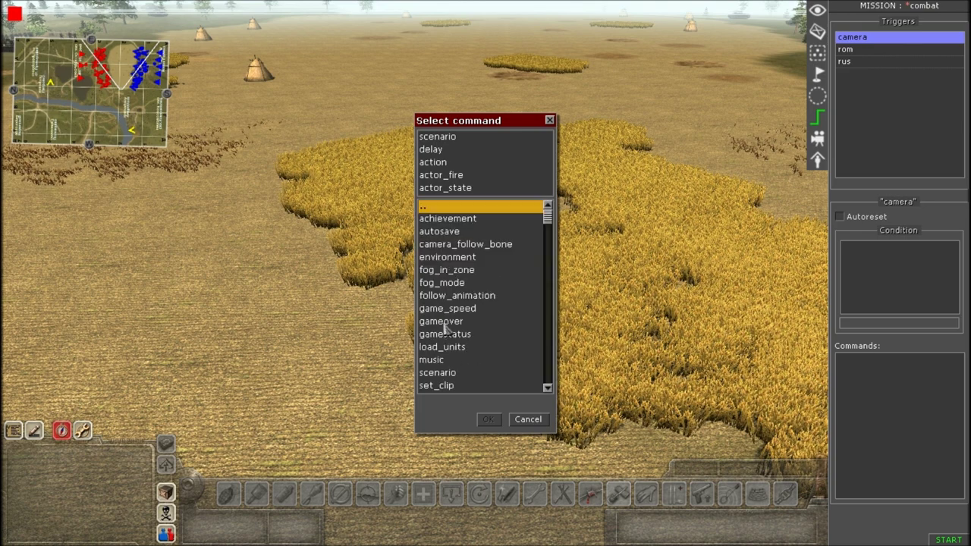
pyautogui.scroll(-2, 447, 319)
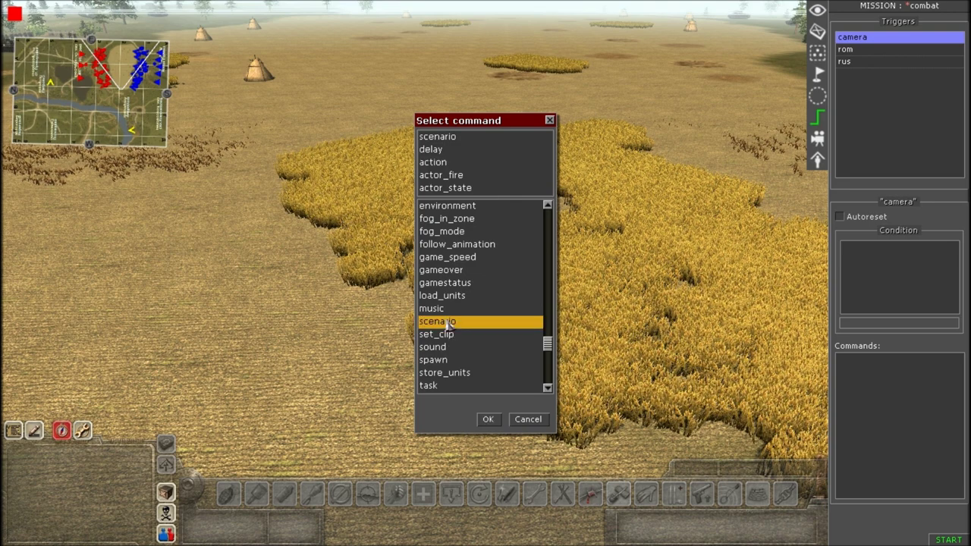
pyautogui.doubleClick(448, 322)
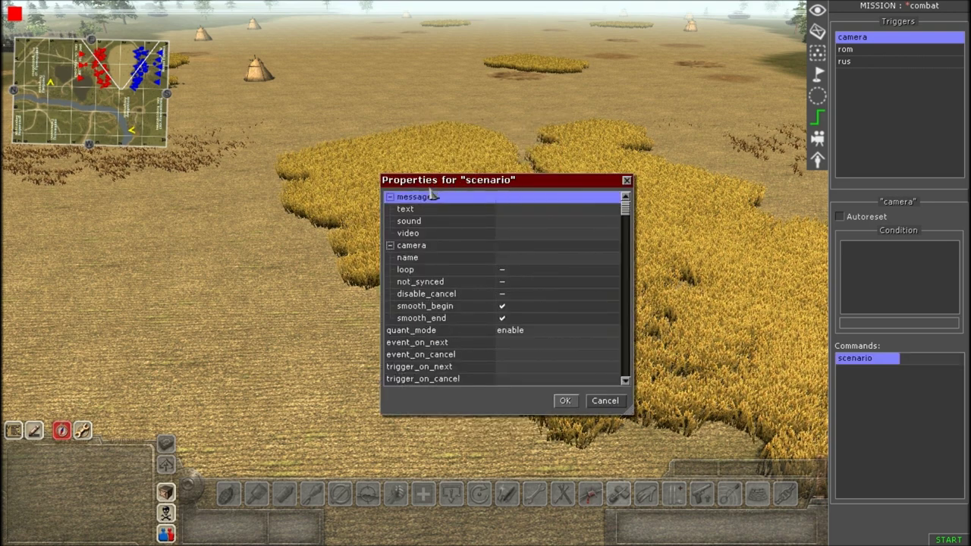
# Examine the scenario command's message, camera, event and trigger properties
pyautogui.scroll(-1, 430, 278)
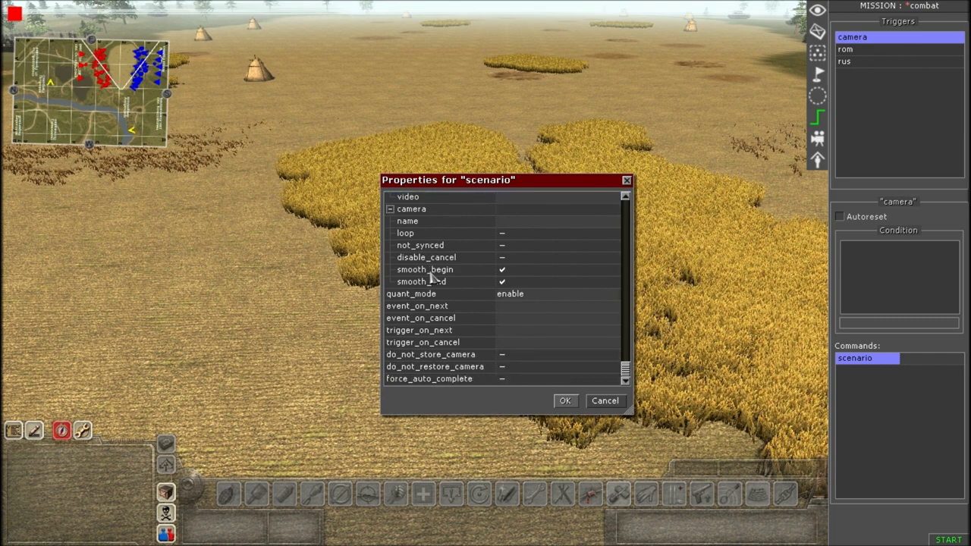
pyautogui.scroll(1, 431, 278)
pyautogui.scroll(-1, 422, 246)
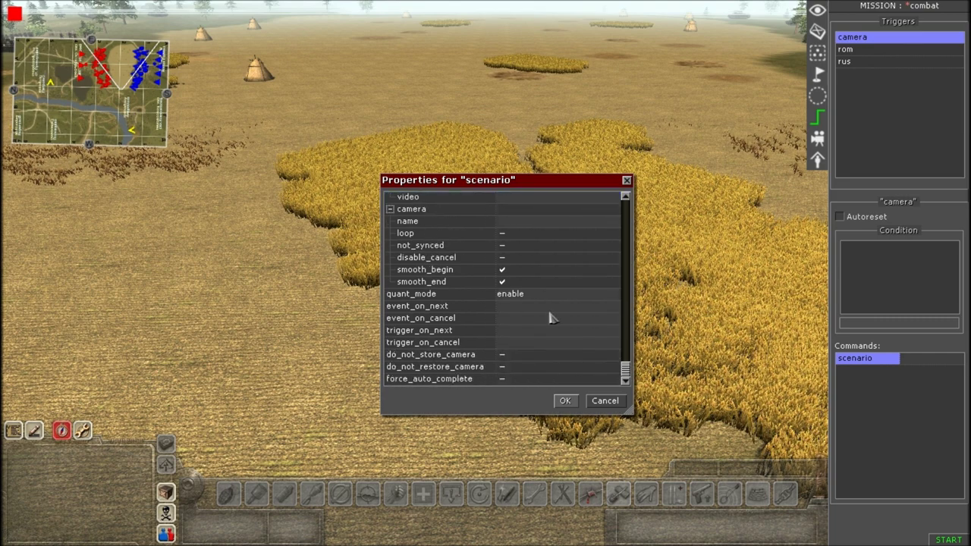
pyautogui.scroll(1, 551, 319)
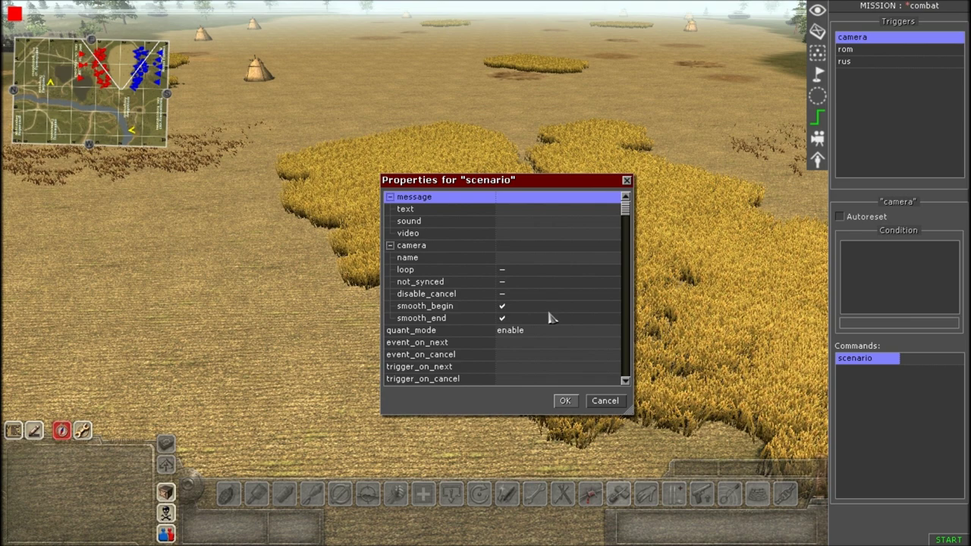
pyautogui.scroll(-1, 535, 300)
pyautogui.scroll(1, 531, 292)
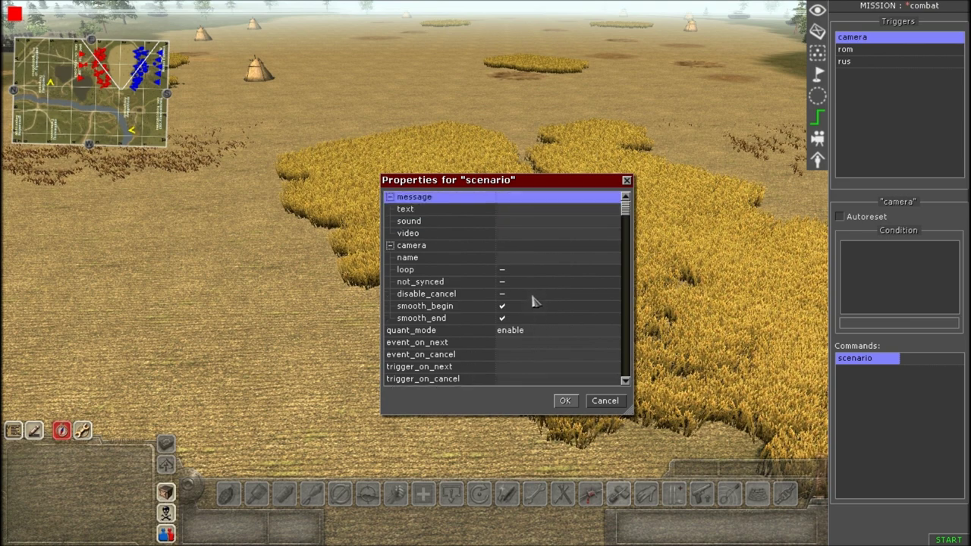
pyautogui.scroll(-1, 531, 265)
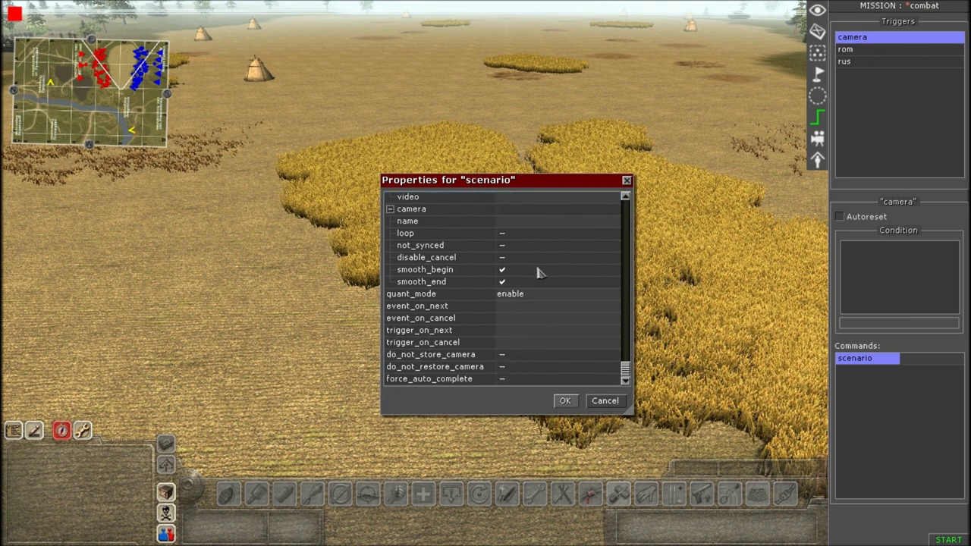
pyautogui.scroll(1, 535, 264)
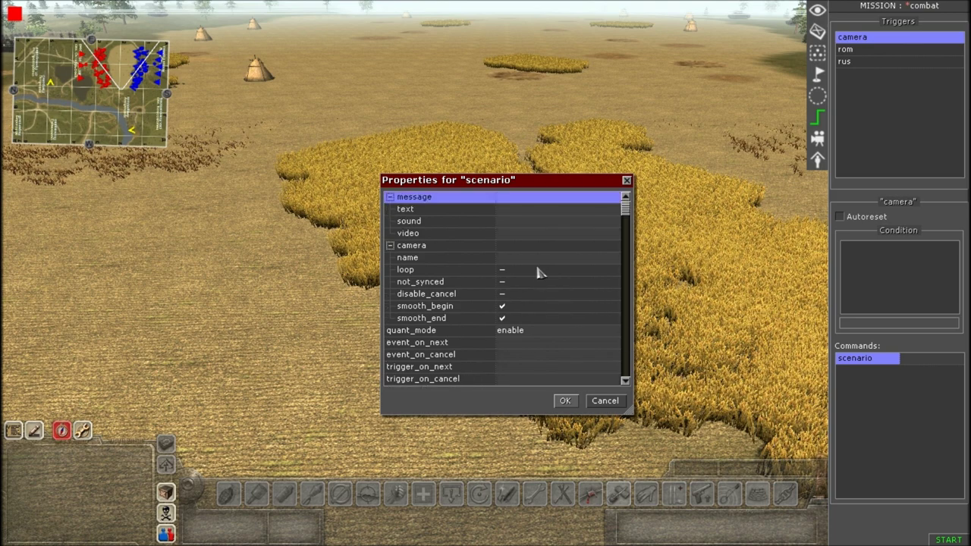
# Check the available text choices for the scenario command's message without assigning one
pyautogui.click(436, 211)
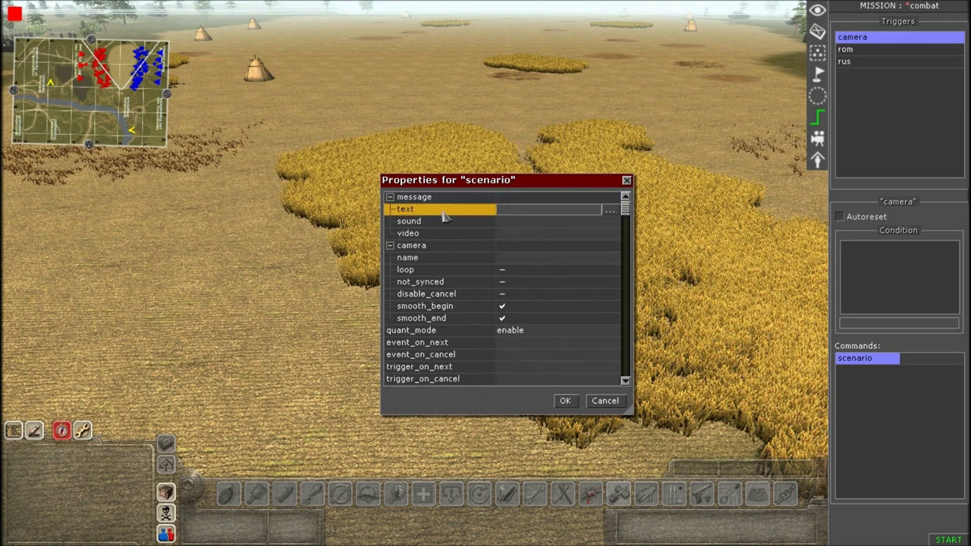
pyautogui.click(534, 215)
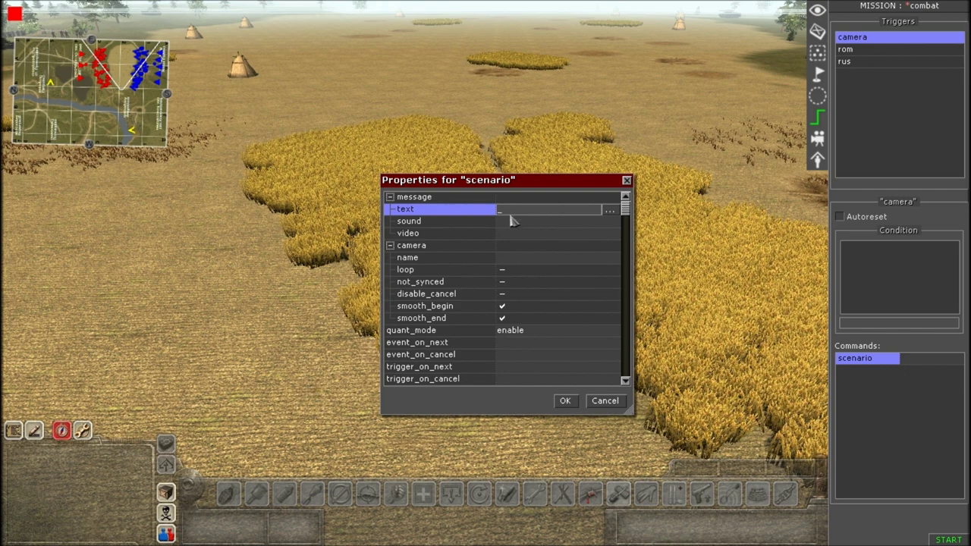
pyautogui.click(611, 211)
pyautogui.click(677, 367)
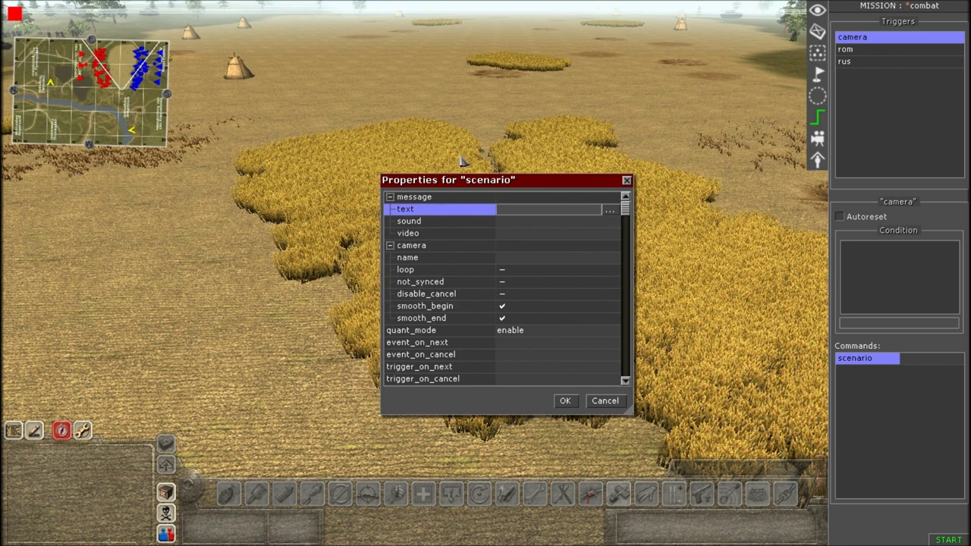
# Check the sound categories offered for the scenario message and its video property, leaving both empty
pyautogui.click(519, 225)
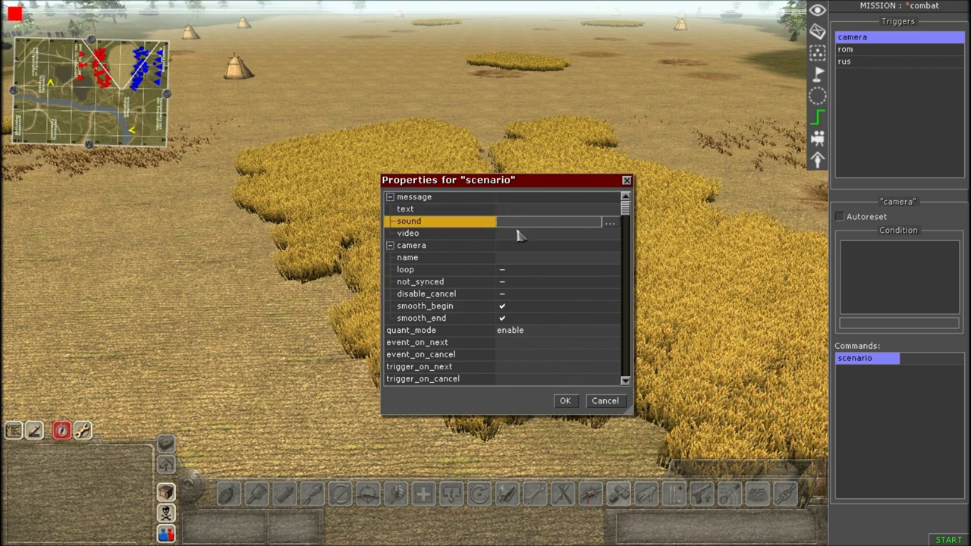
pyautogui.click(519, 226)
pyautogui.click(520, 226)
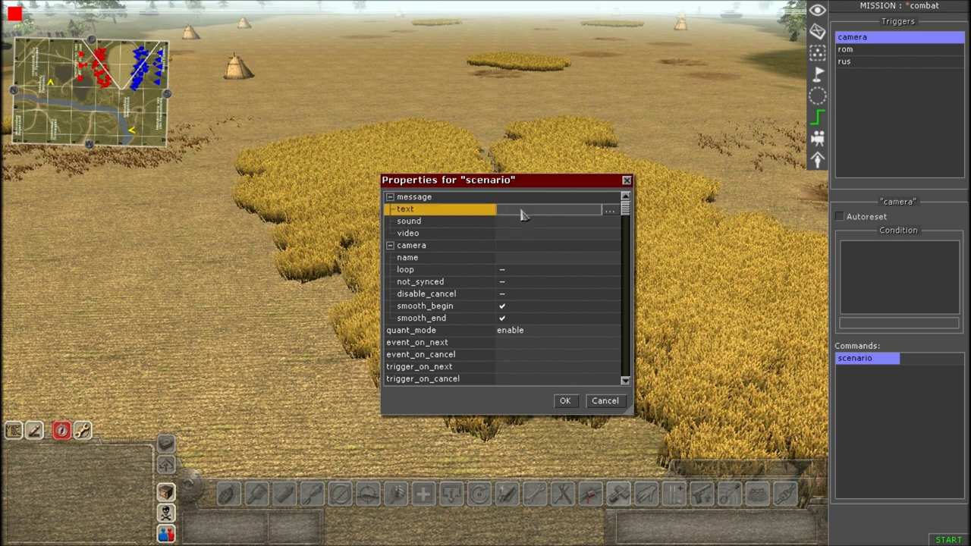
pyautogui.click(586, 225)
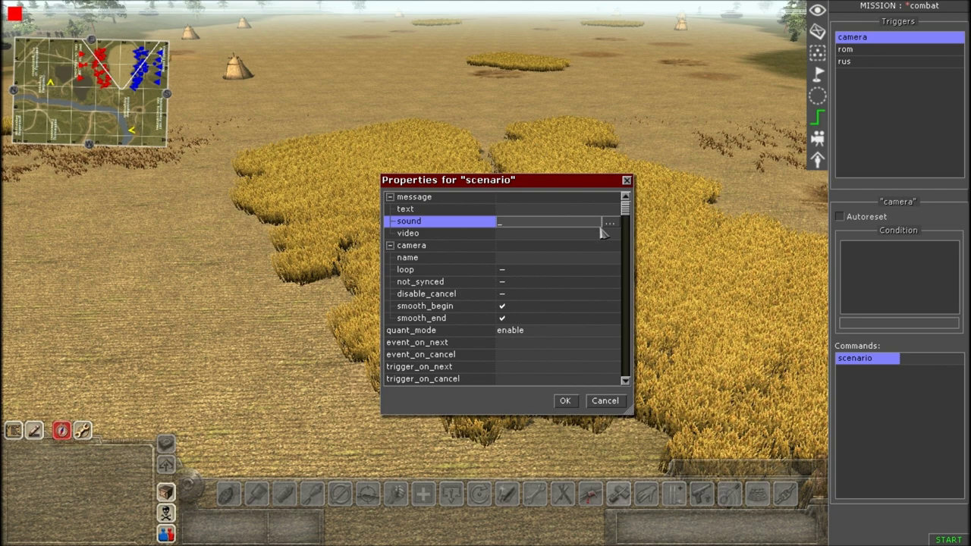
pyautogui.click(609, 224)
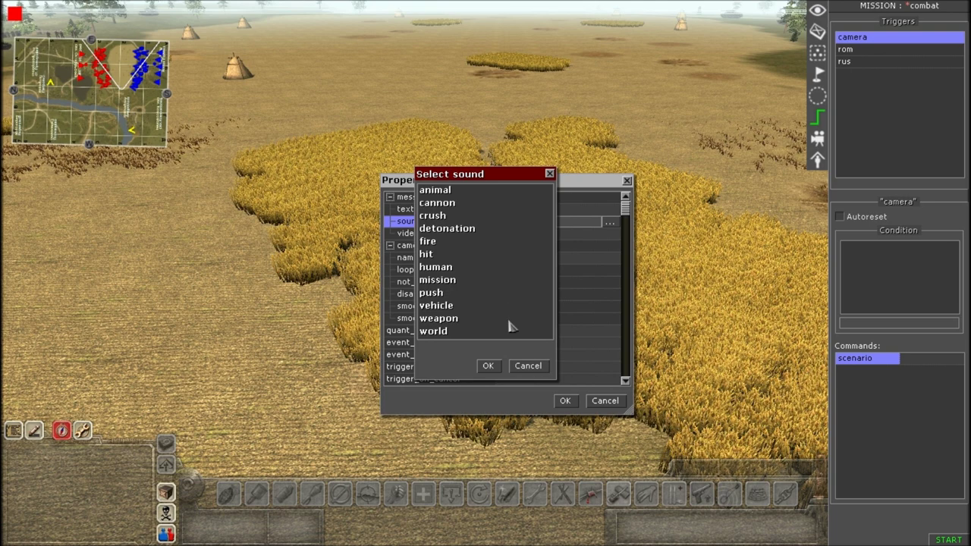
pyautogui.click(528, 366)
pyautogui.click(520, 235)
pyautogui.click(520, 240)
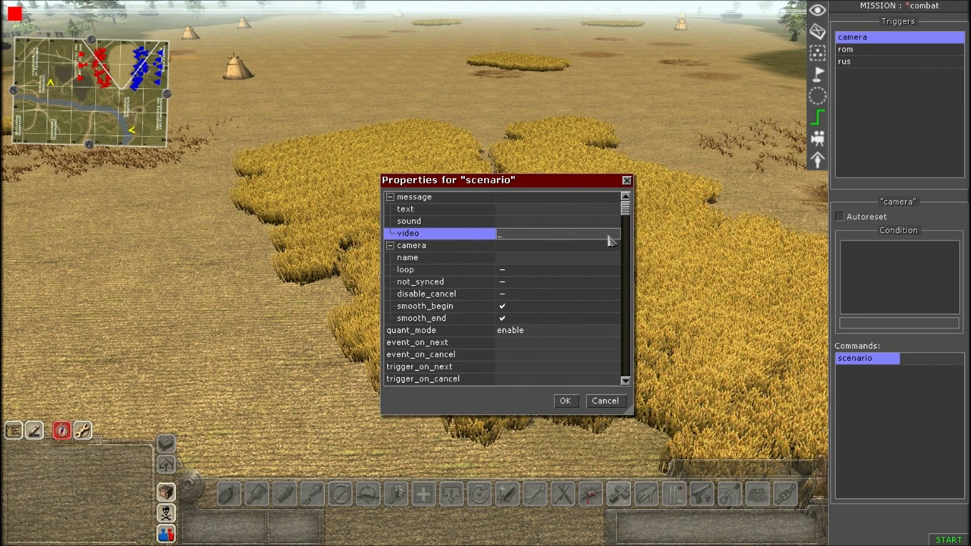
pyautogui.press('Up')
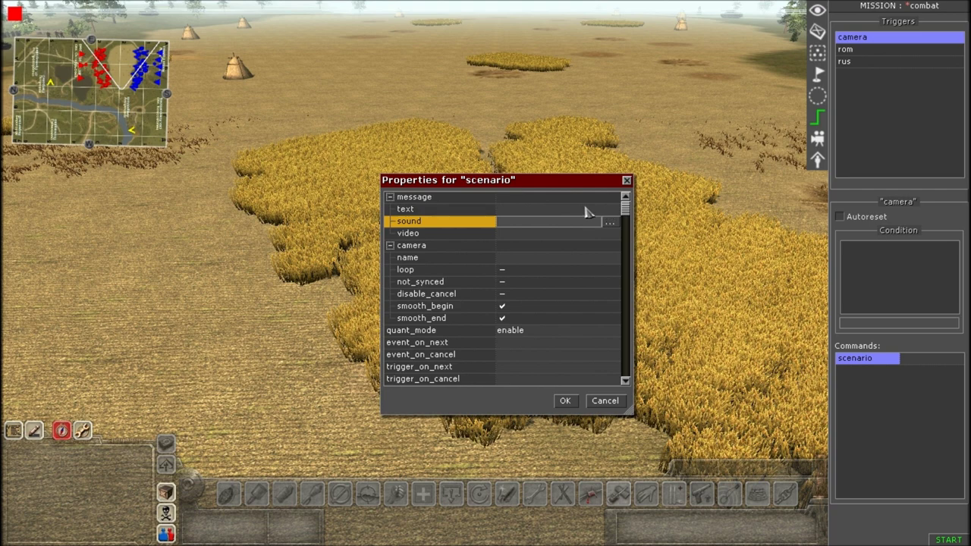
pyautogui.click(564, 237)
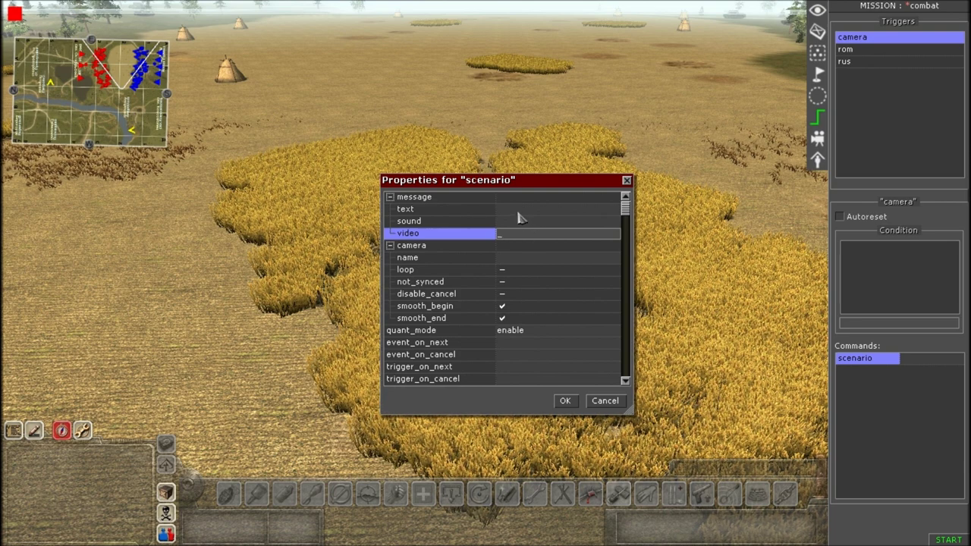
# Assign the "start" camera sequence as the camera name in the scenario command's properties
pyautogui.click(522, 260)
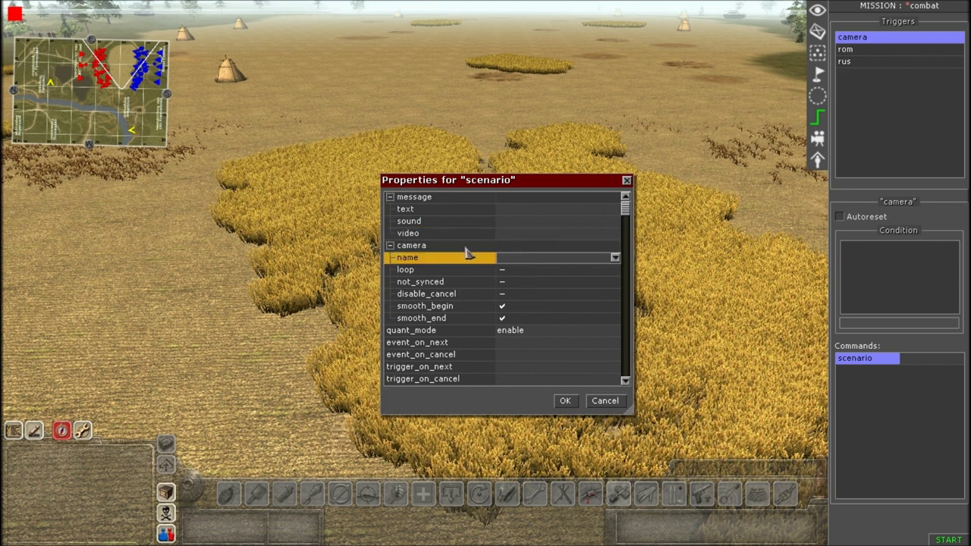
pyautogui.click(425, 248)
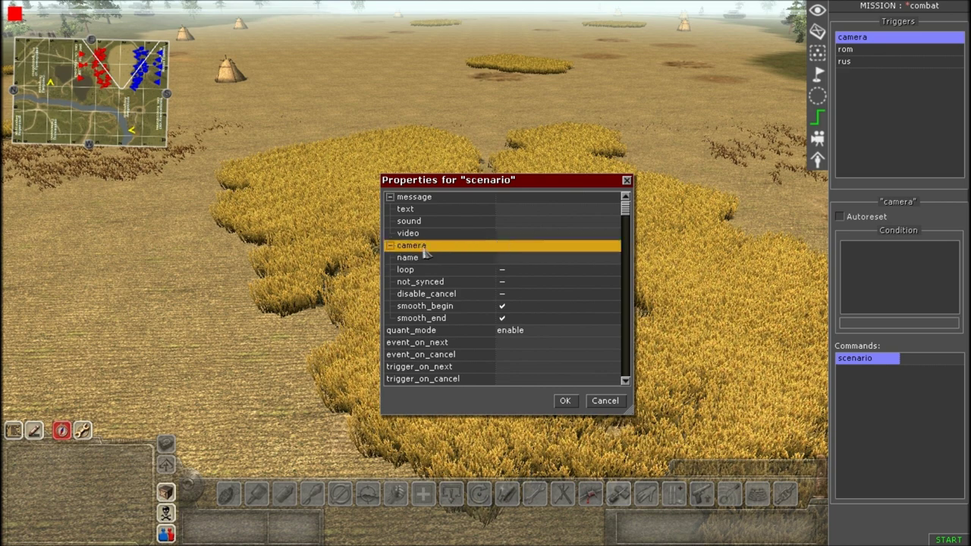
pyautogui.click(506, 253)
pyautogui.scroll(-1, 444, 273)
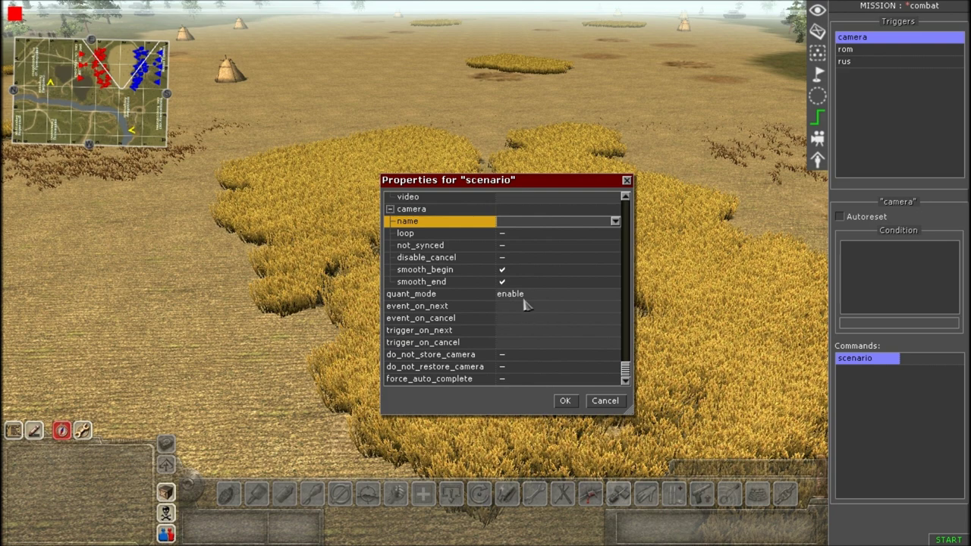
pyautogui.click(521, 228)
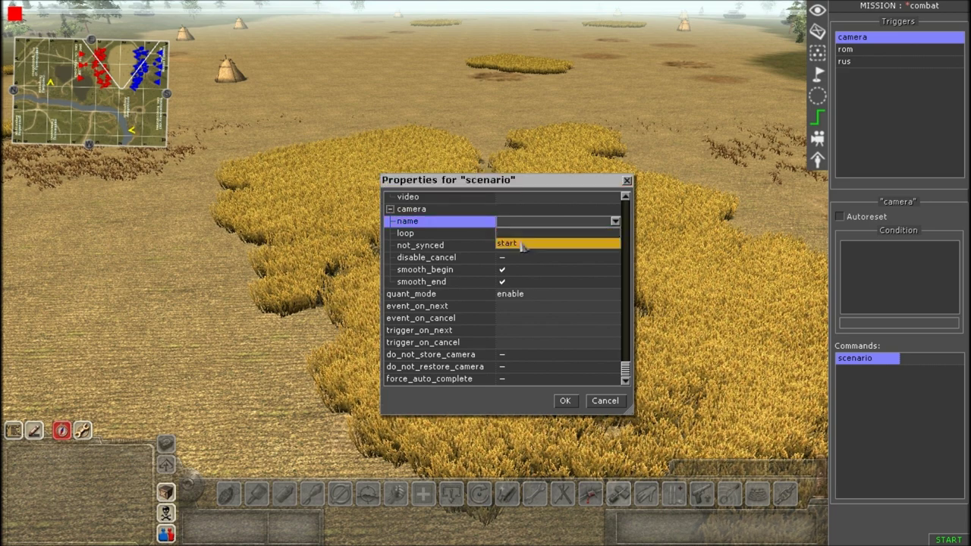
pyautogui.click(521, 244)
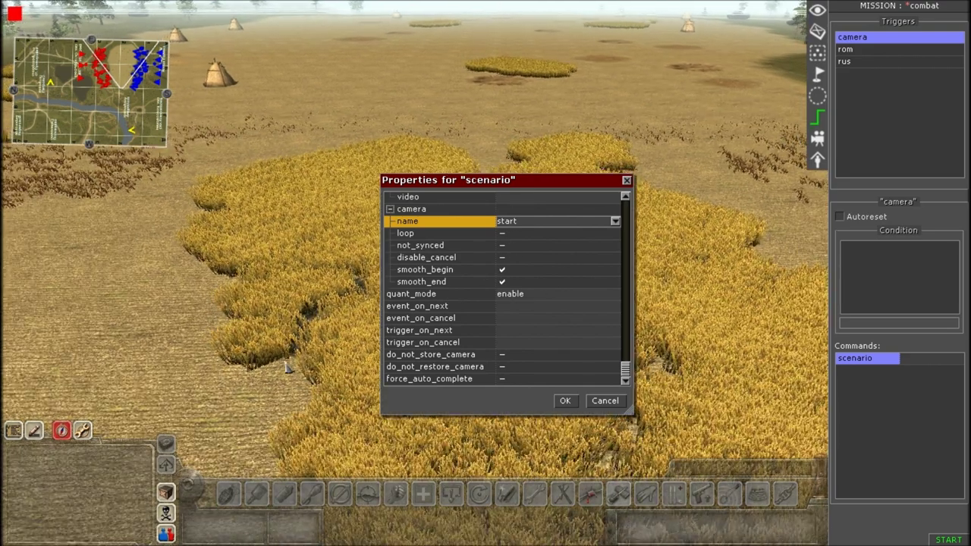
# Enable the loop and disable_cancel options for the scenario command's camera
pyautogui.click(521, 236)
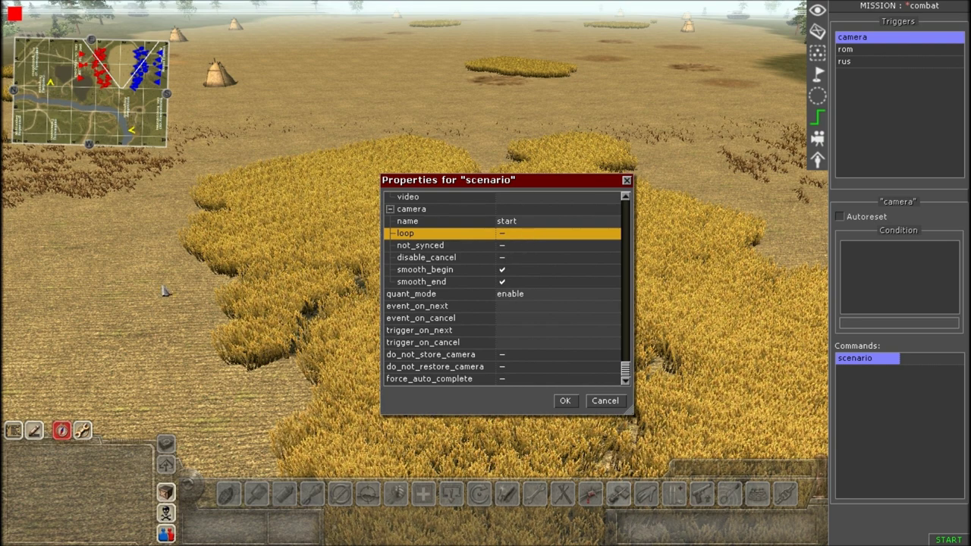
pyautogui.click(522, 234)
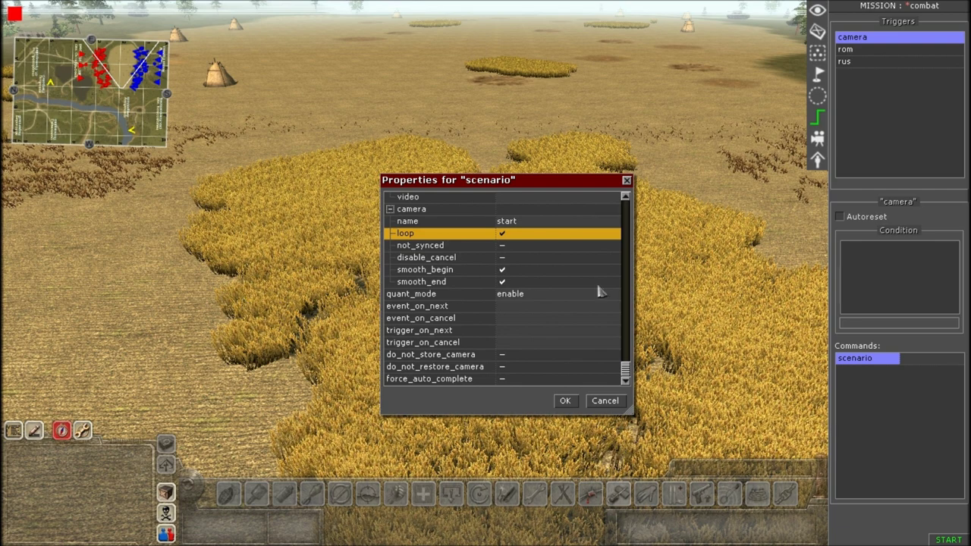
pyautogui.click(516, 249)
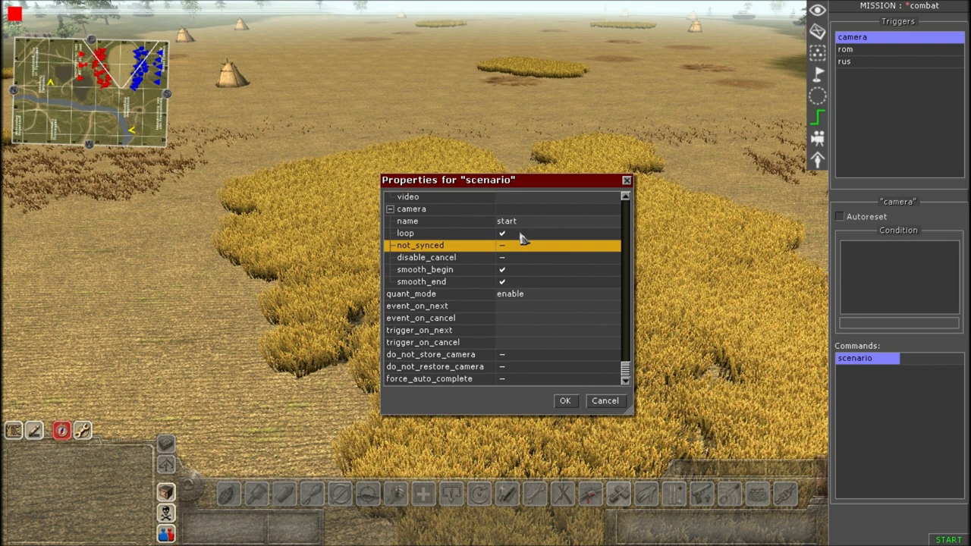
pyautogui.click(503, 257)
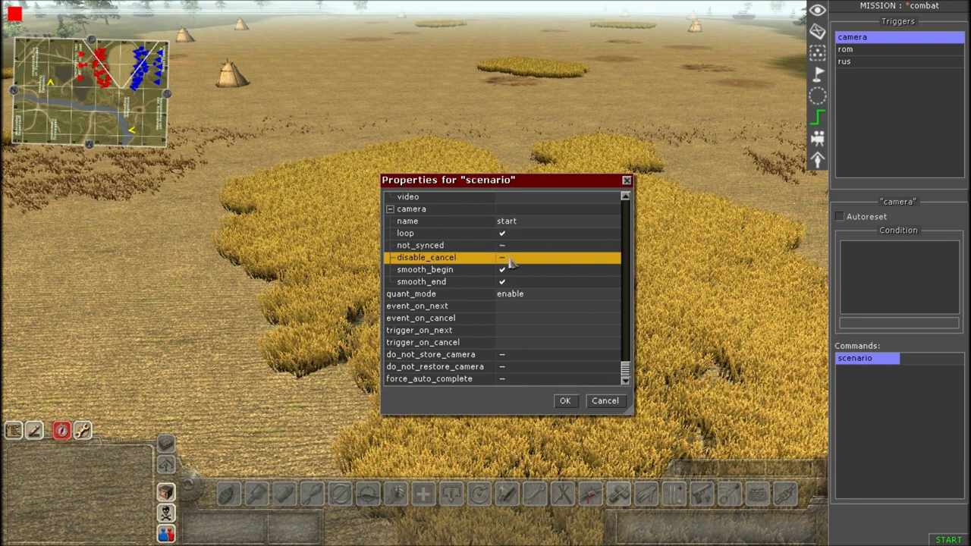
pyautogui.click(519, 248)
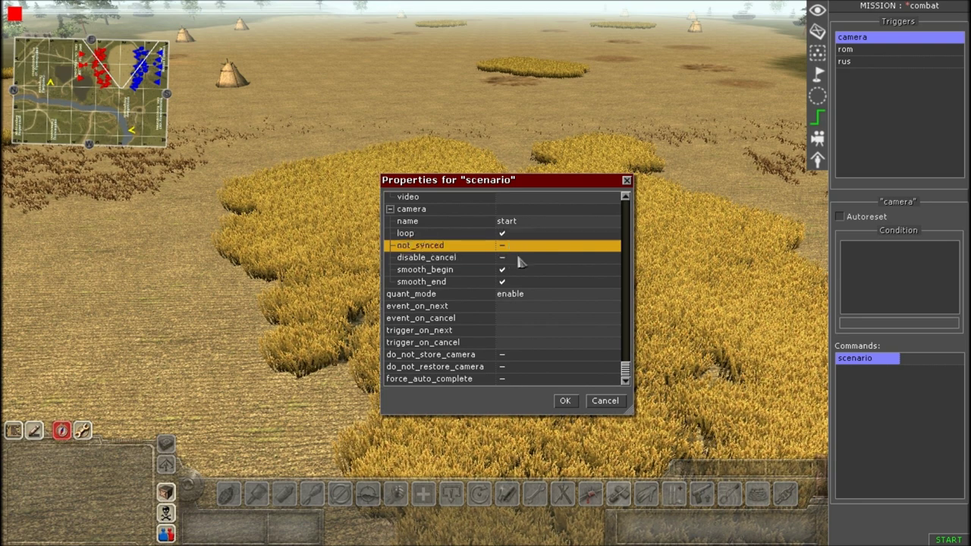
pyautogui.click(521, 259)
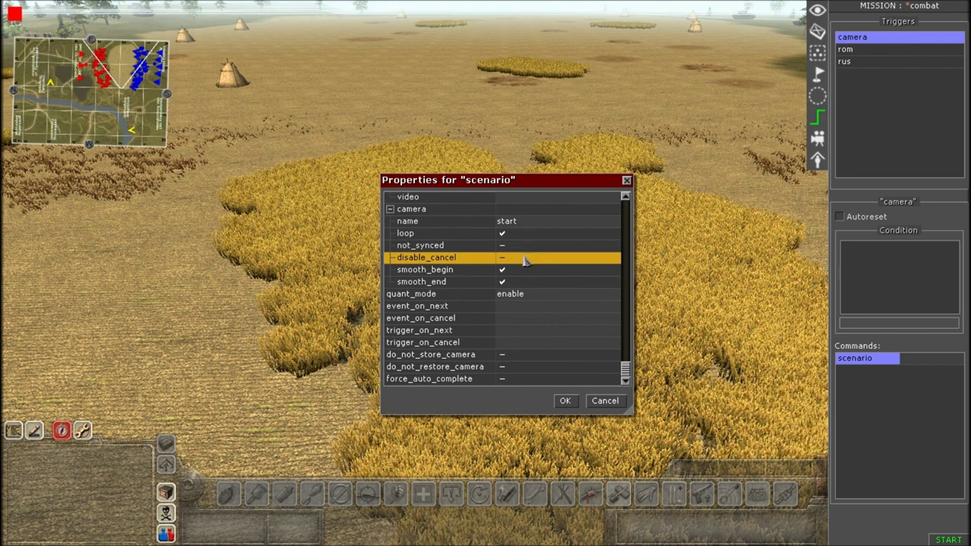
pyautogui.click(524, 261)
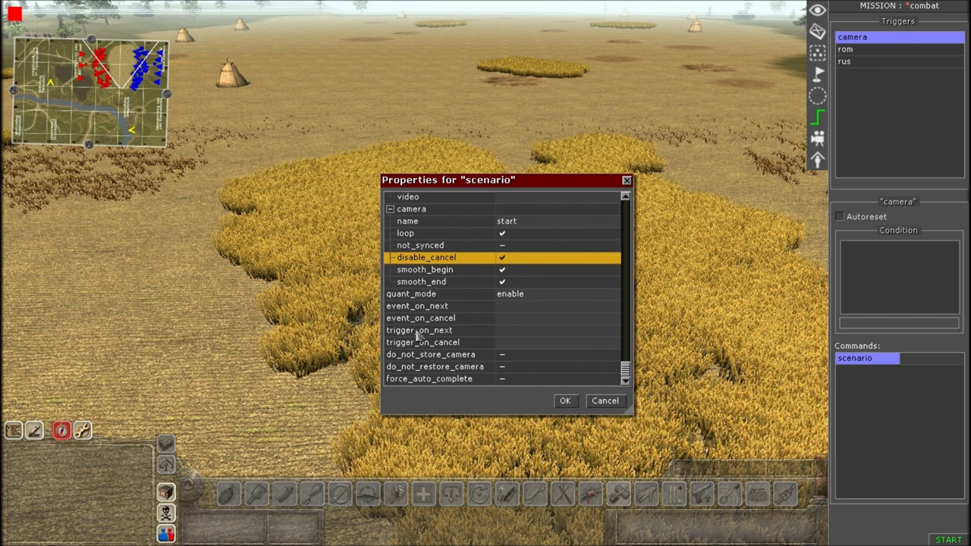
# Turn off smooth_begin and smooth_end for the scenario command's camera
pyautogui.click(507, 271)
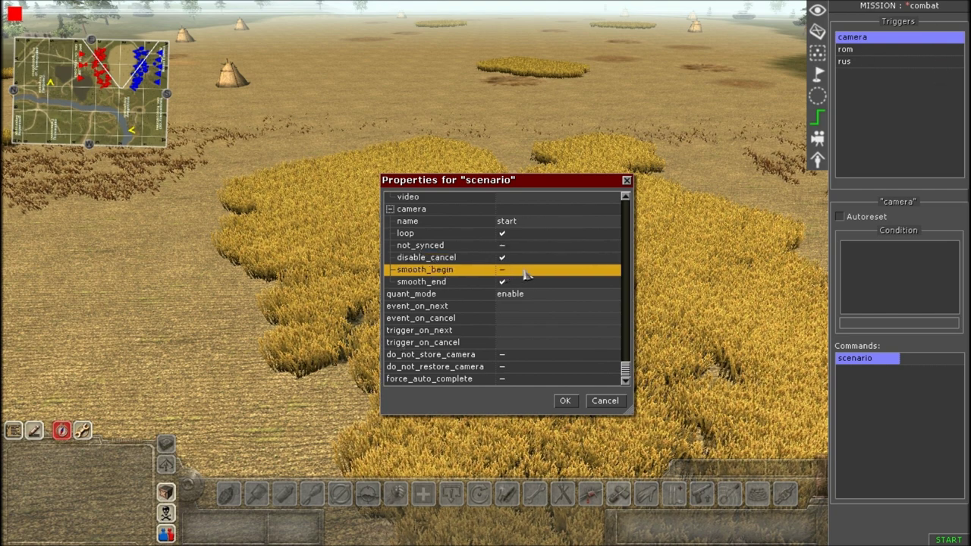
pyautogui.click(511, 259)
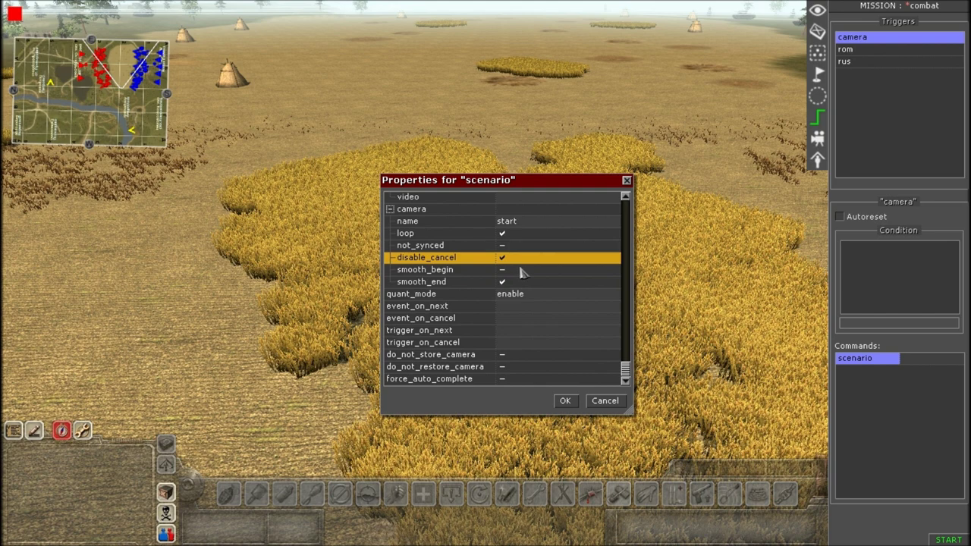
pyautogui.click(519, 270)
pyautogui.click(516, 282)
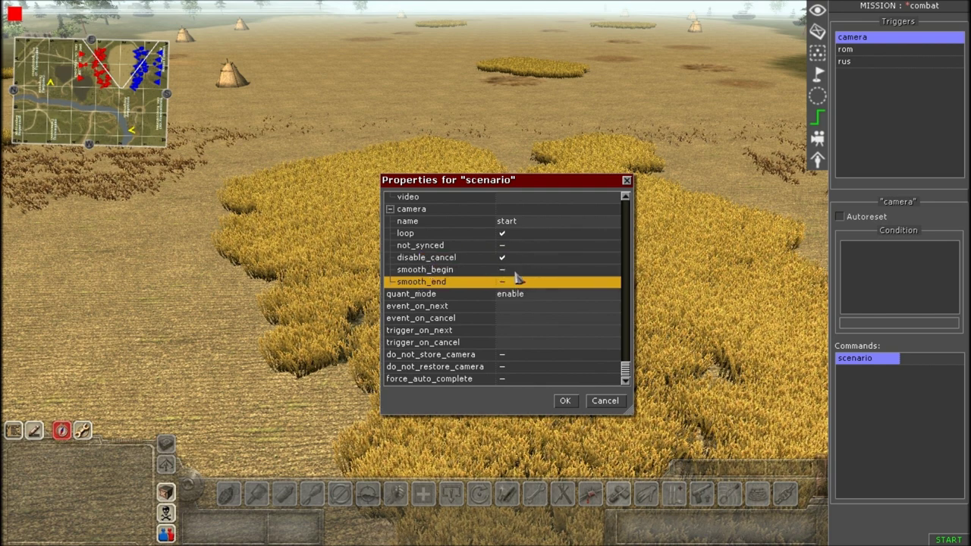
pyautogui.click(516, 272)
pyautogui.click(516, 282)
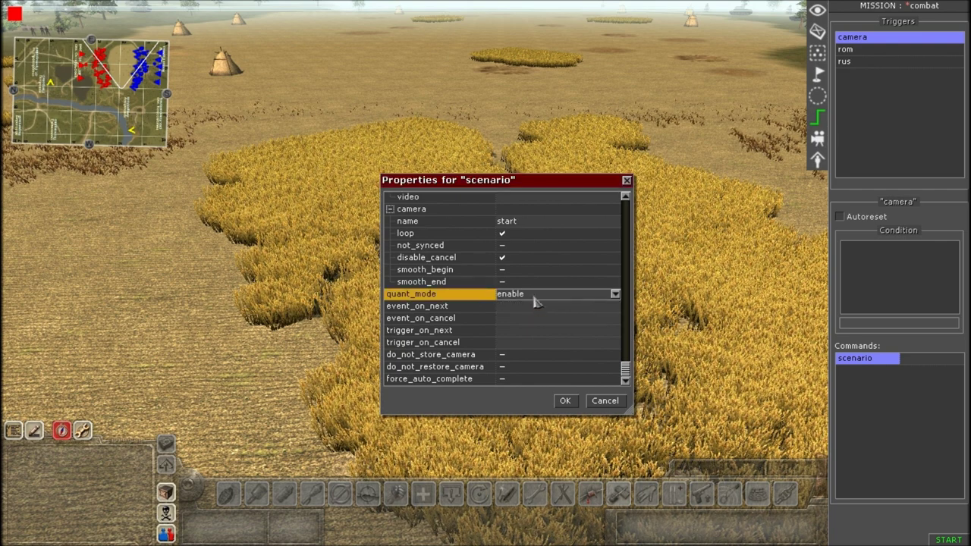
# Check the scenario command's quant_mode choices and its event and trigger properties, keeping quant_mode on enable
pyautogui.click(534, 301)
pyautogui.click(535, 313)
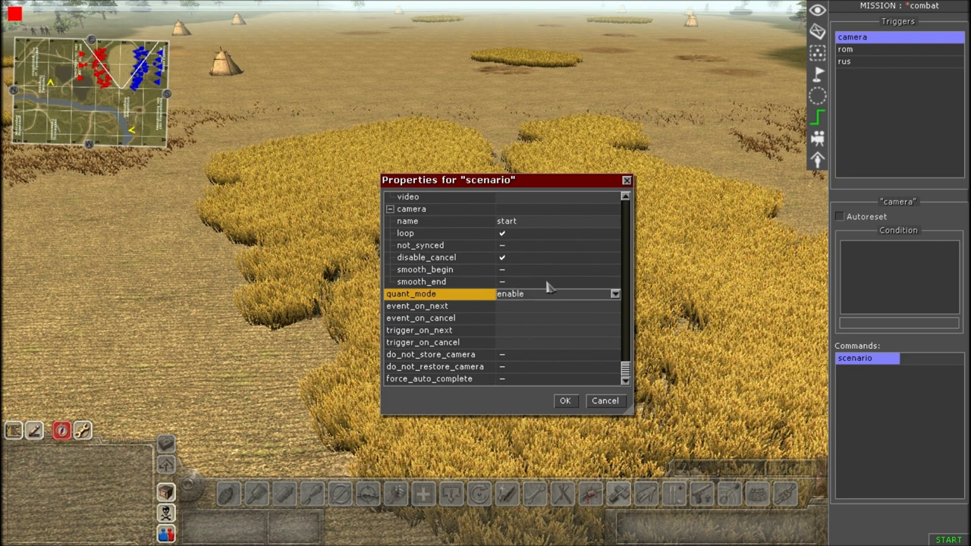
pyautogui.click(537, 298)
pyautogui.click(536, 299)
pyautogui.click(518, 304)
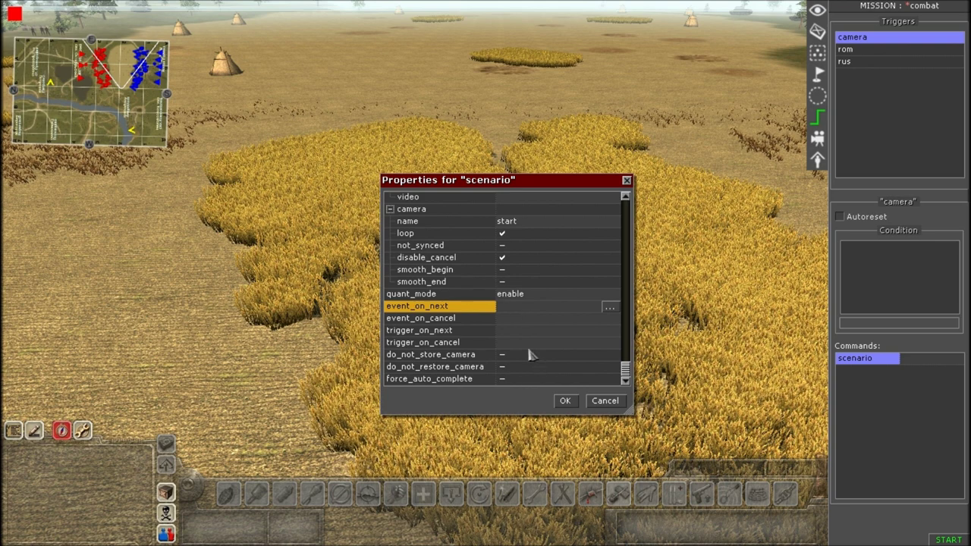
pyautogui.click(525, 355)
pyautogui.click(506, 308)
pyautogui.click(512, 341)
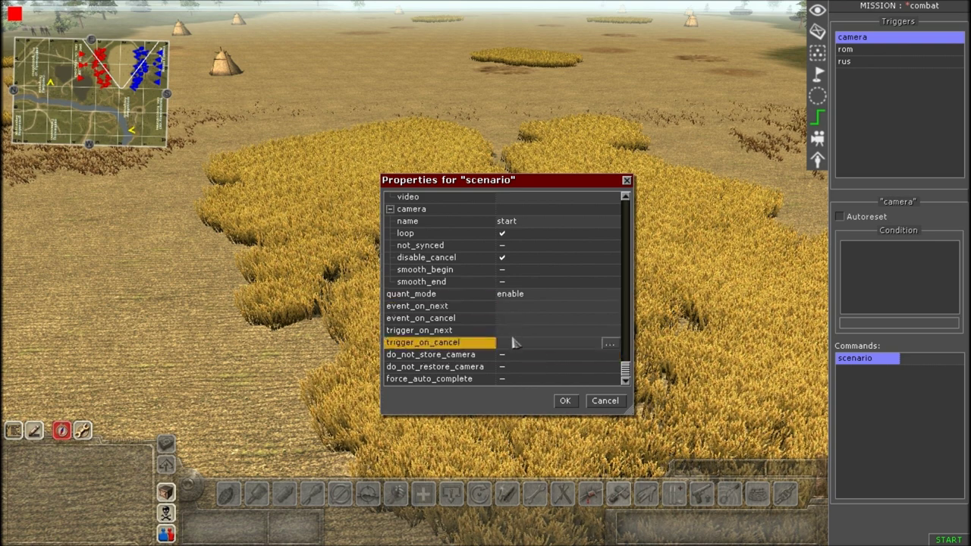
# Enable do_not_store_camera and do_not_restore_camera for the scenario command
pyautogui.click(523, 355)
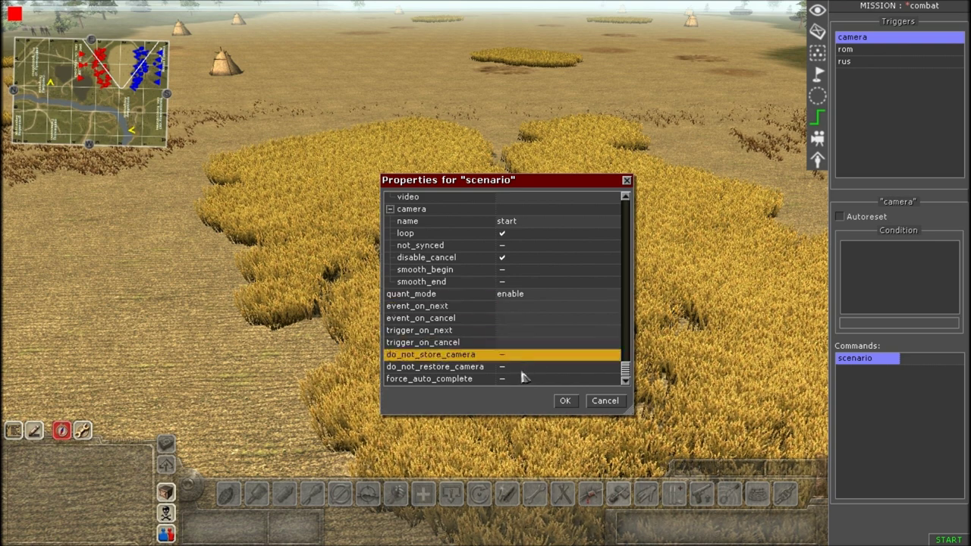
pyautogui.click(520, 357)
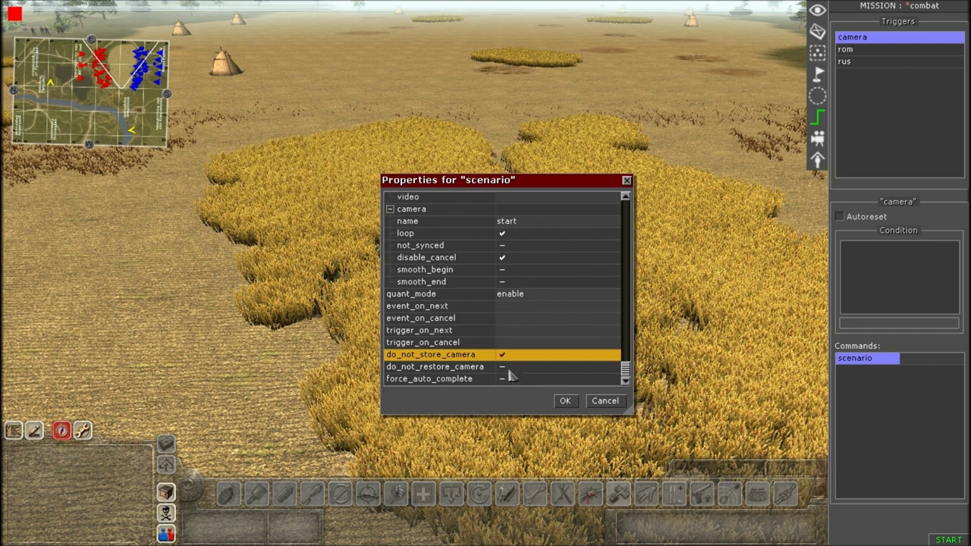
pyautogui.doubleClick(513, 371)
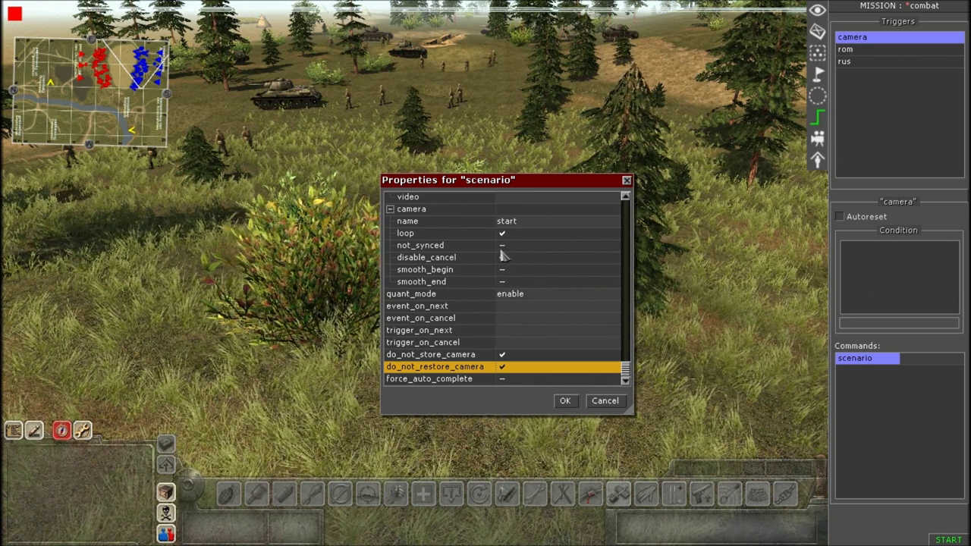
# Recheck the disable_cancel and smoothing options, and enable force_auto_complete for the scenario command
pyautogui.click(501, 257)
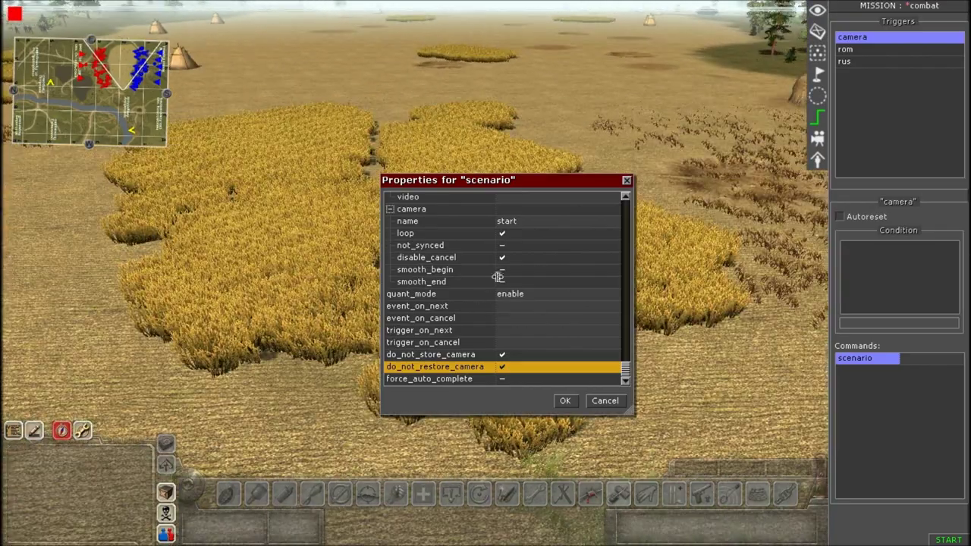
pyautogui.click(502, 271)
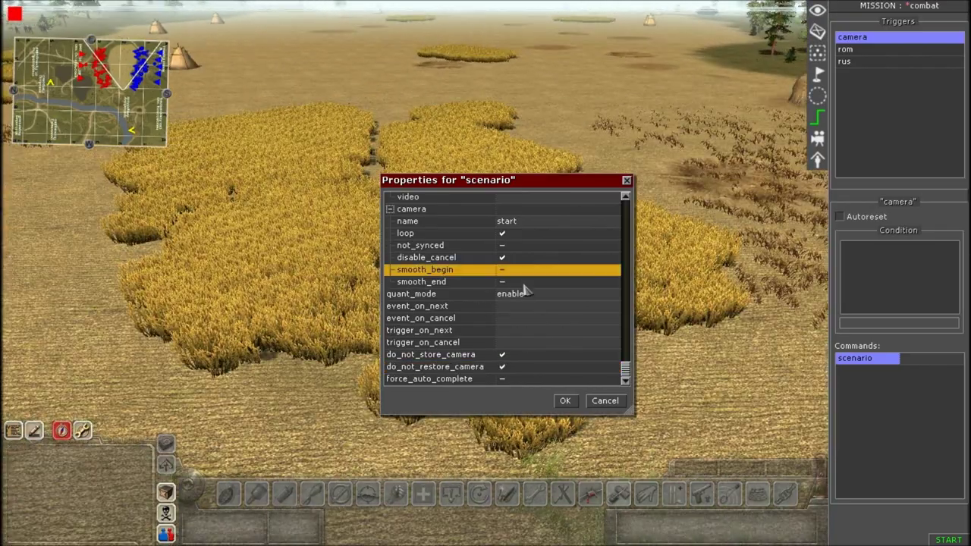
pyautogui.click(527, 283)
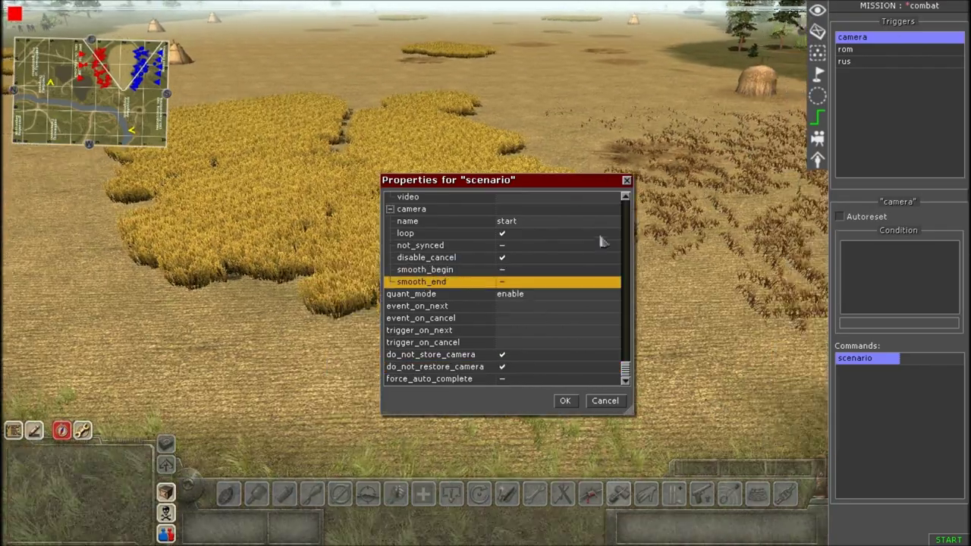
pyautogui.click(526, 382)
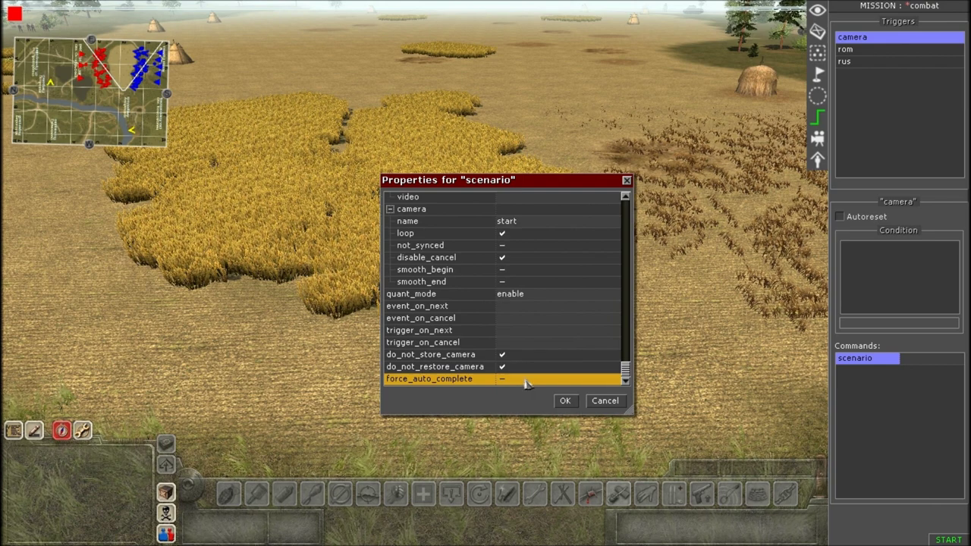
pyautogui.click(527, 381)
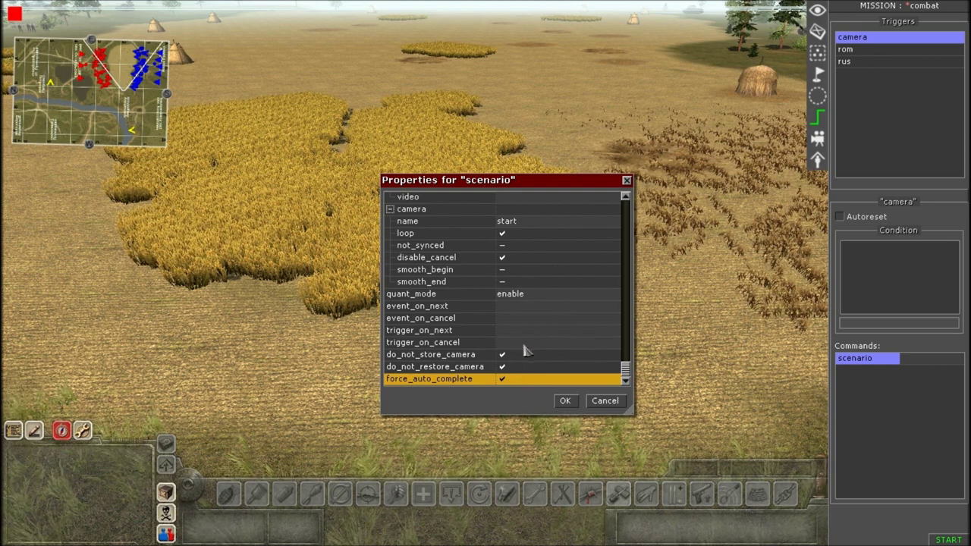
# Review the scenario command's event and trigger properties for next and cancel alongside disable_cancel, leaving the event and trigger fields empty
pyautogui.click(523, 307)
pyautogui.click(524, 334)
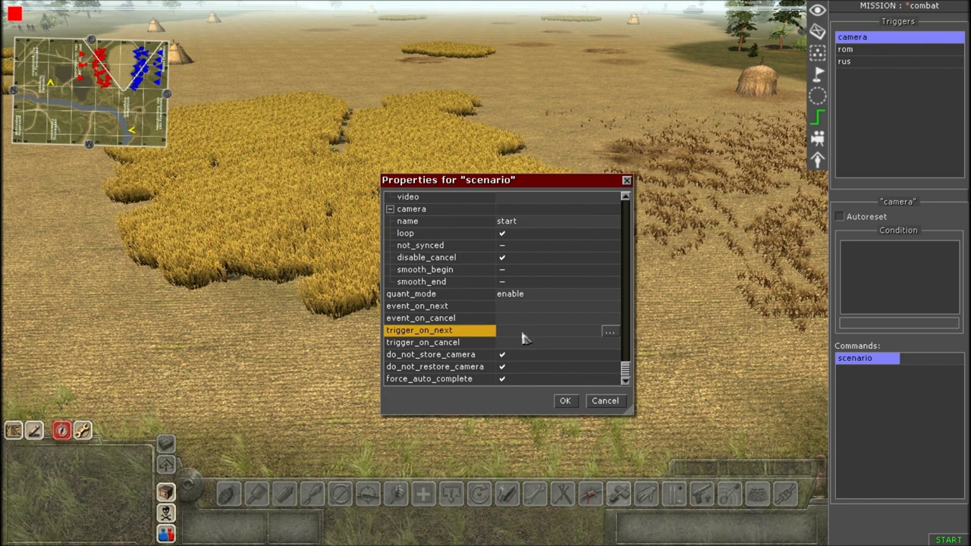
pyautogui.click(519, 307)
pyautogui.scroll(1, 522, 334)
pyautogui.scroll(-1, 529, 329)
pyautogui.click(526, 322)
pyautogui.click(542, 347)
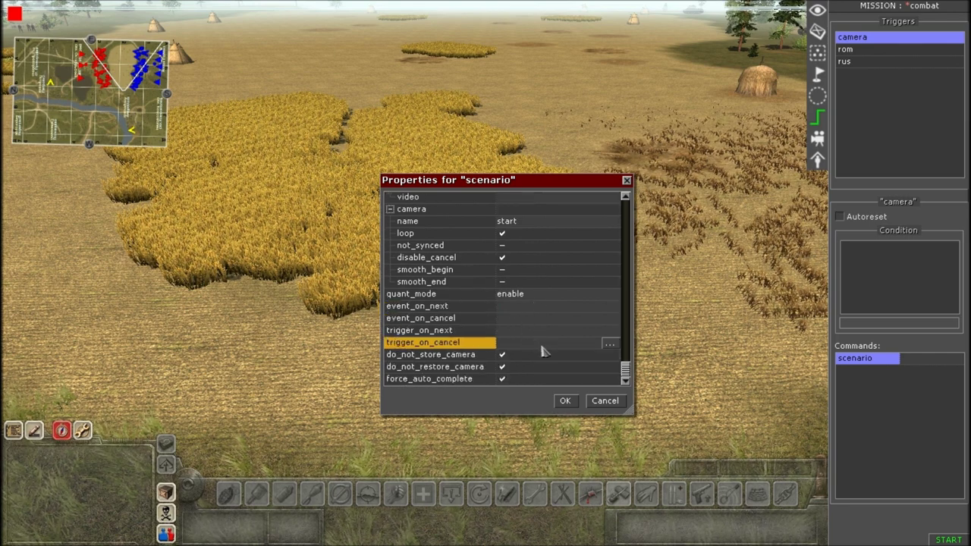
pyautogui.click(507, 258)
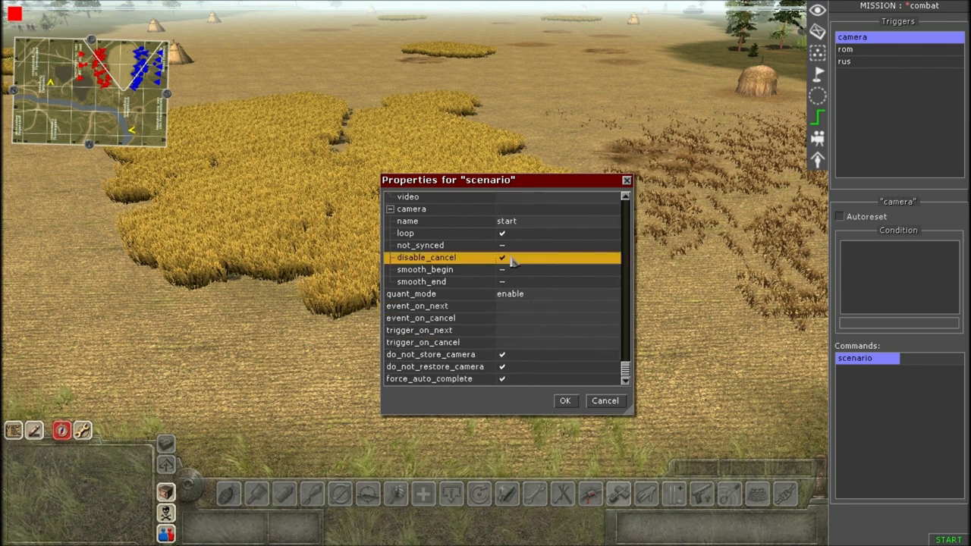
pyautogui.click(525, 319)
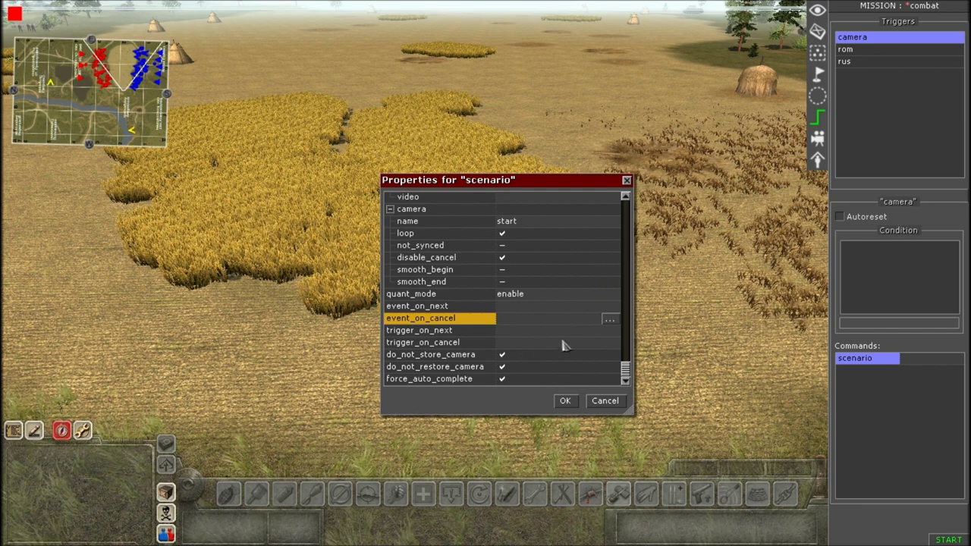
# Look over the complete scenario property list and apply the settings to the "camera" trigger's command
pyautogui.scroll(1, 534, 334)
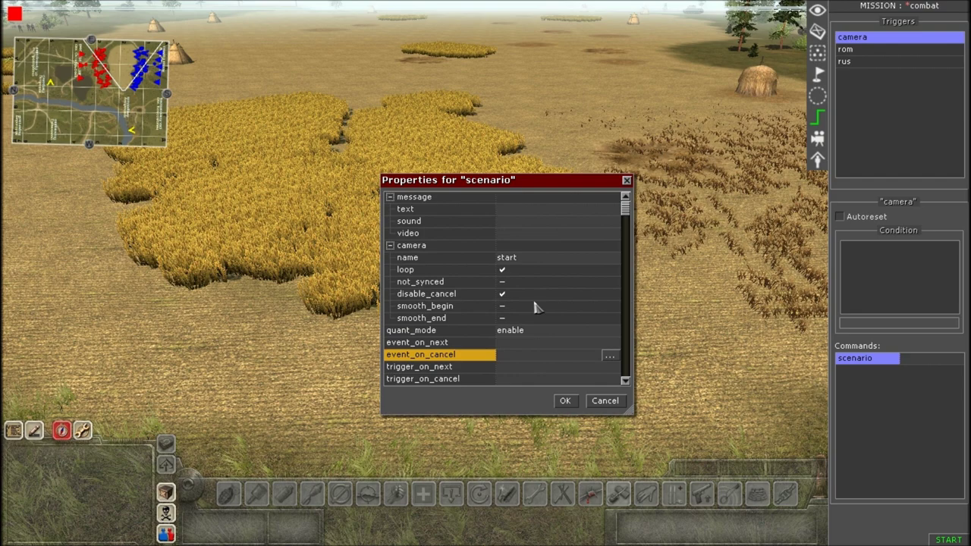
pyautogui.scroll(-1, 534, 307)
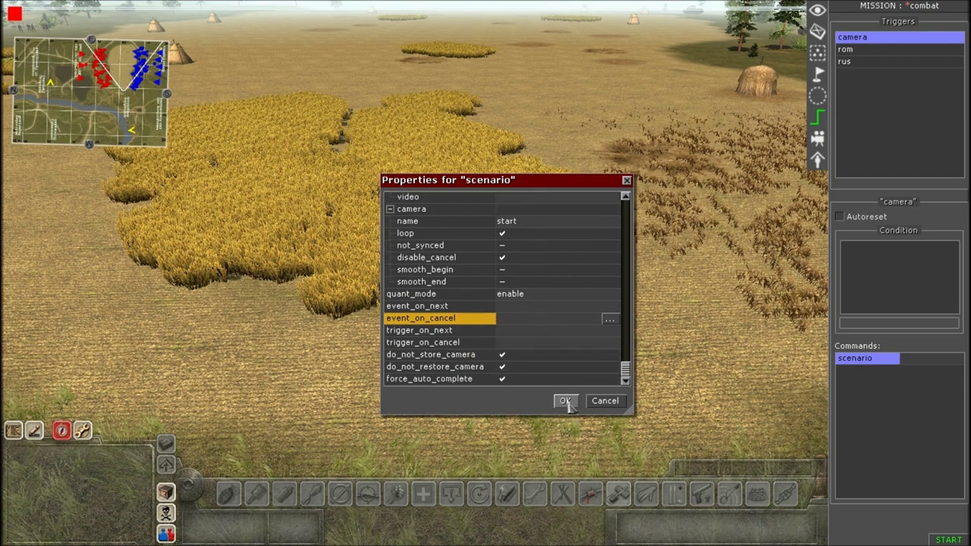
pyautogui.click(565, 401)
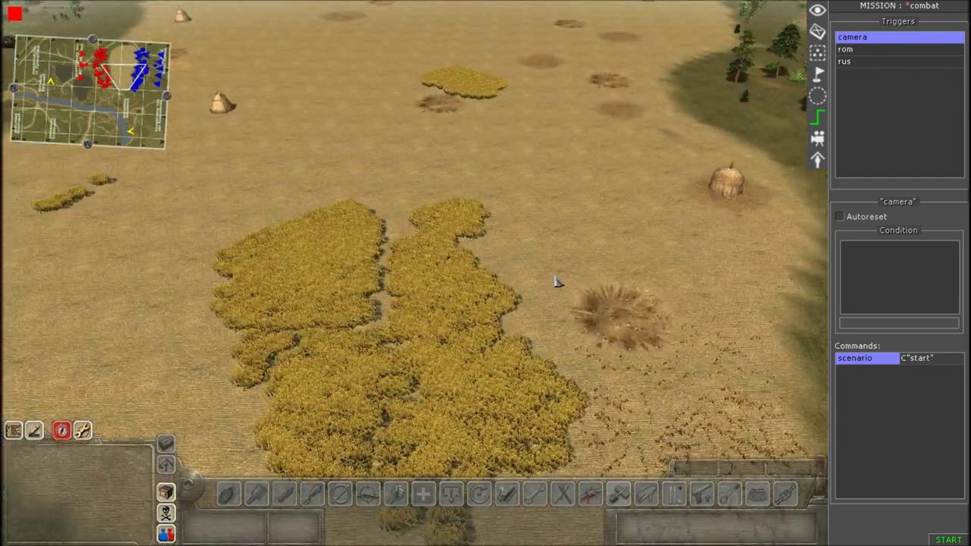